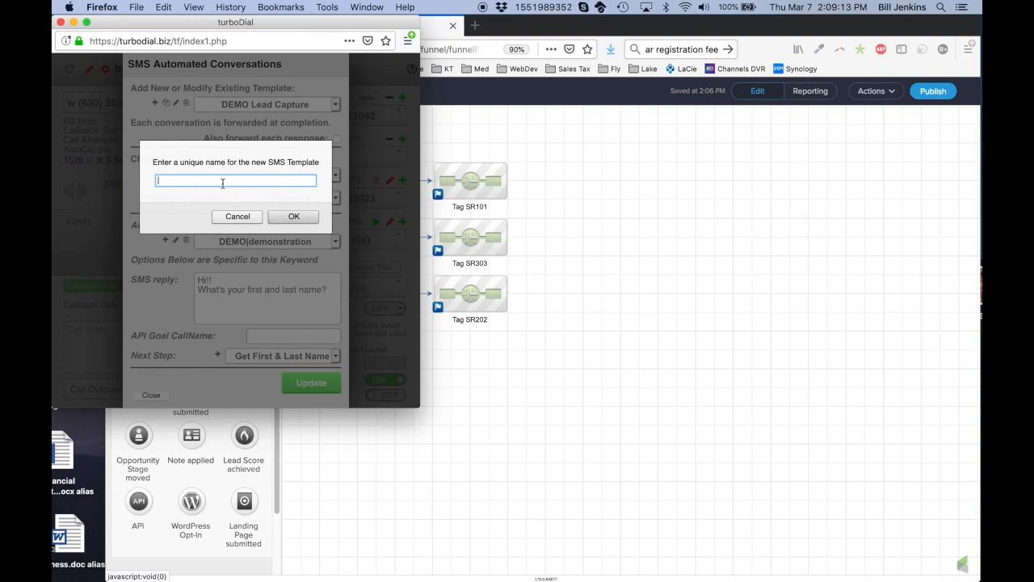
Create the 'Sign Riders' template and make its New Contact step respond to keyword 101
text(gn Riders)
click(307, 219)
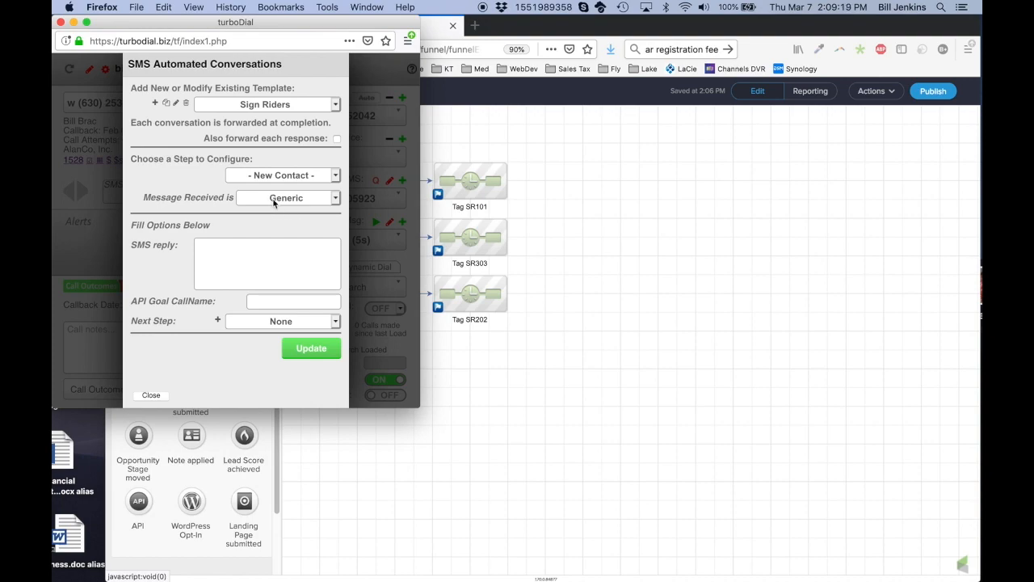
click(273, 203)
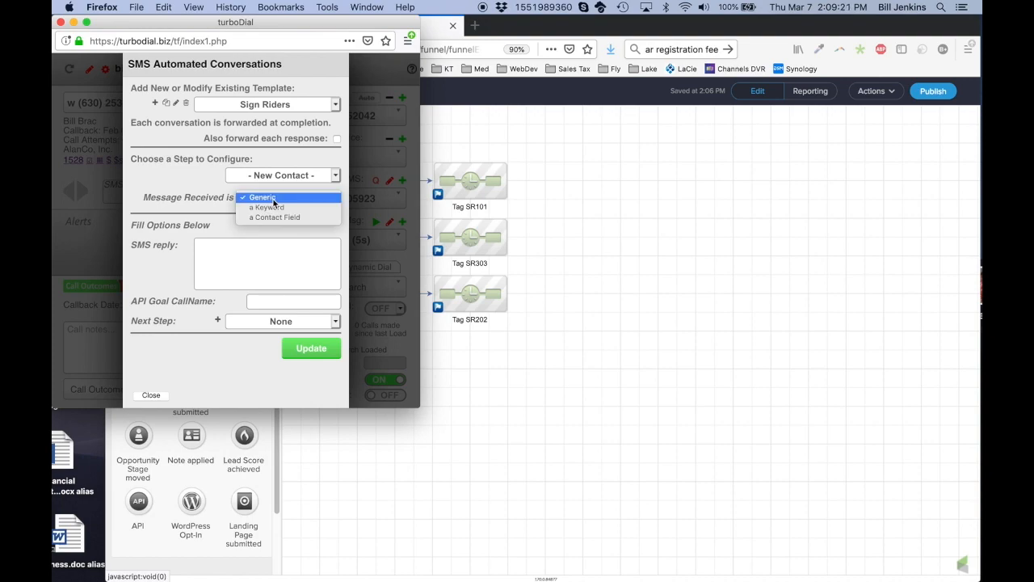
click(274, 208)
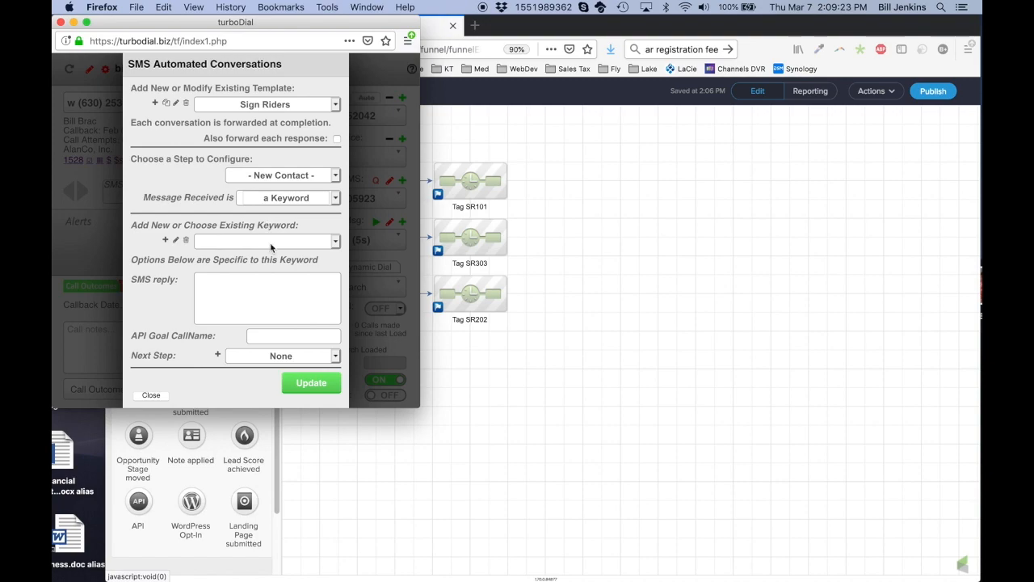
click(166, 241)
text(101)
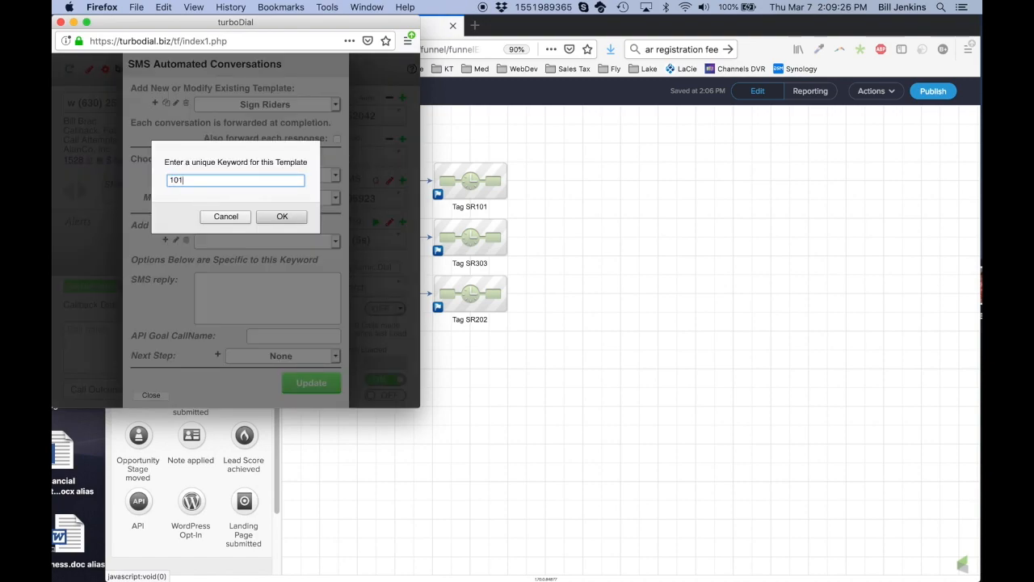
click(282, 217)
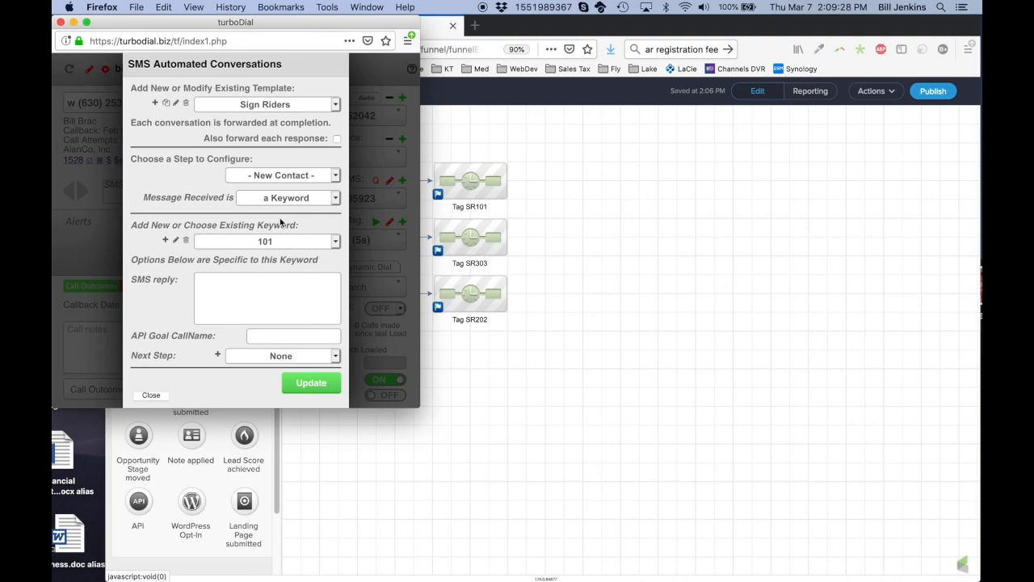
click(257, 301)
text(Thanks for getting in touch)
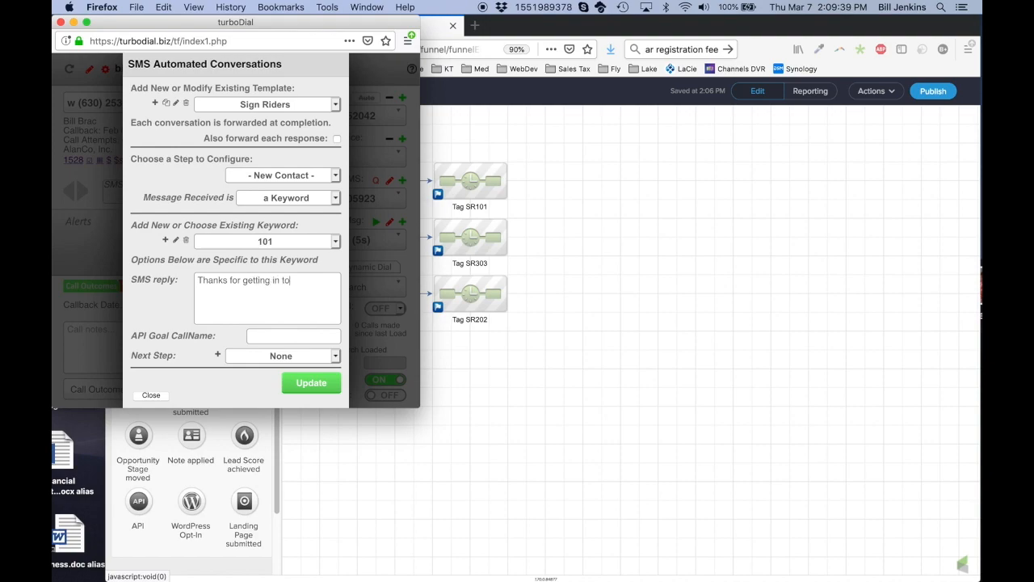
text(! What email address c)
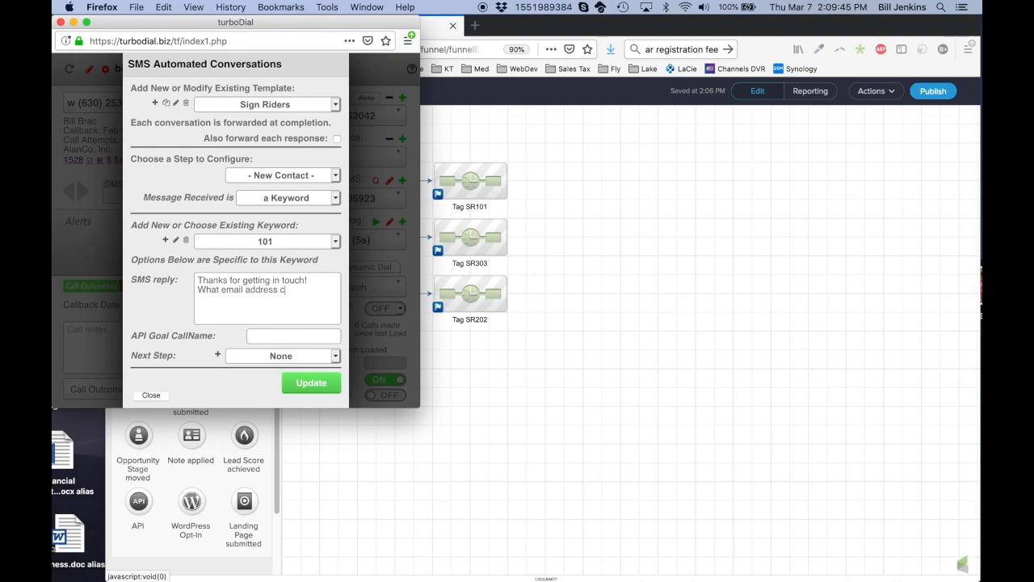
text(an we send your info on)
key(ctrl+Left)
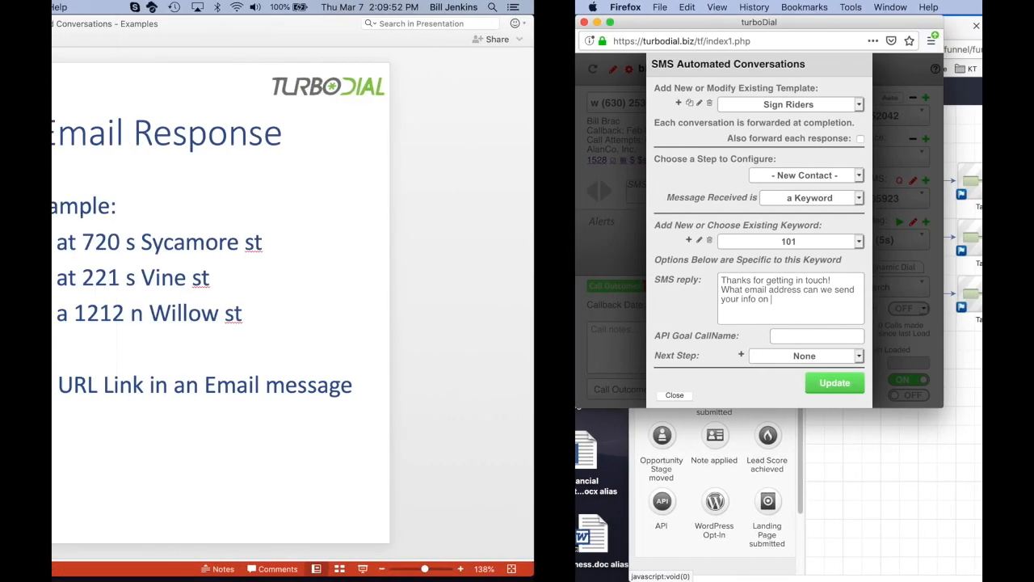
drag(531, 244, 705, 245)
key(super+c)
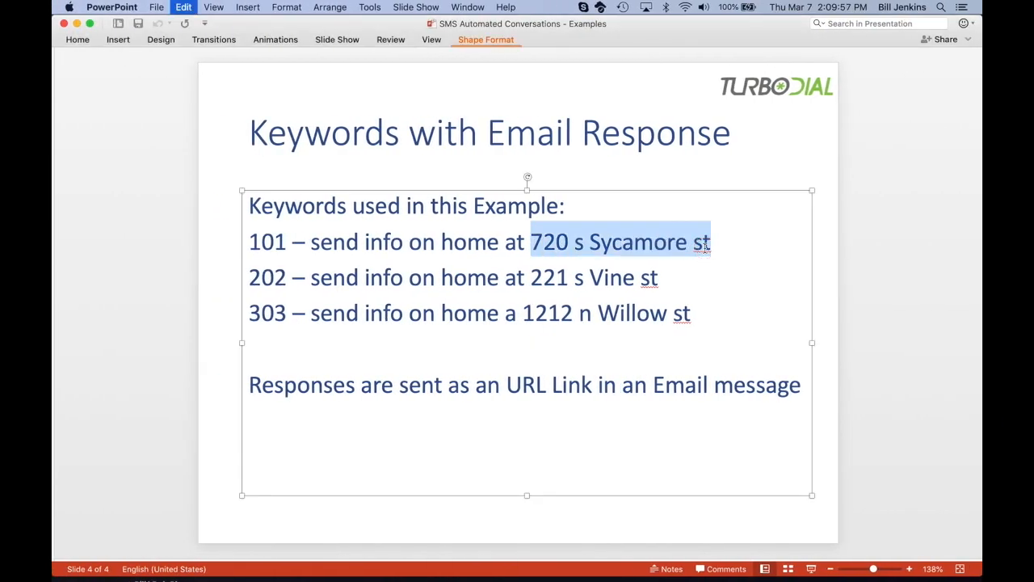
key(ctrl+Right)
key(super+v)
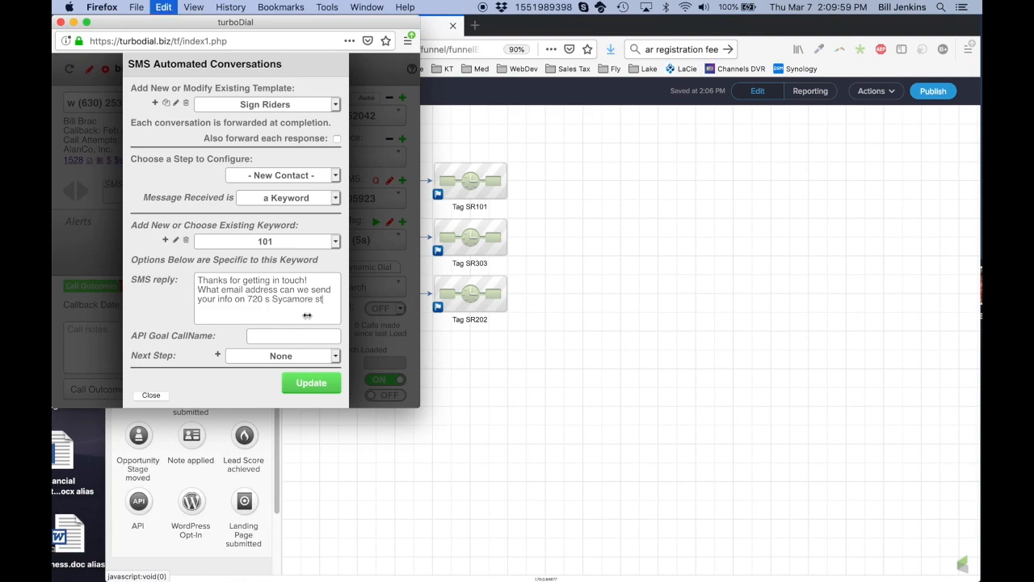
text(?)
click(276, 338)
text(SR101)
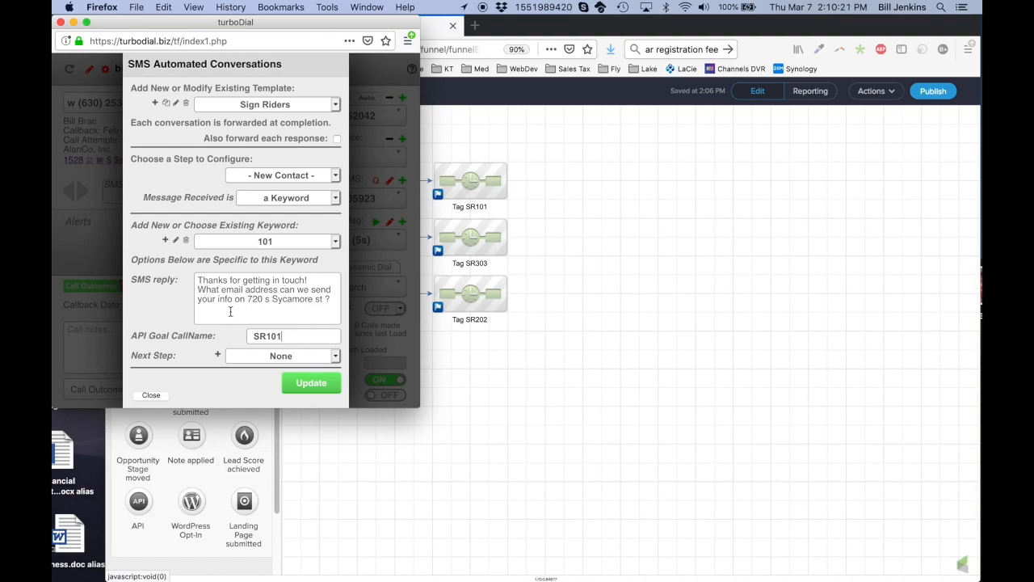
Create a new 'Get Email' step to follow the keyword reply
click(283, 357)
click(282, 357)
click(218, 356)
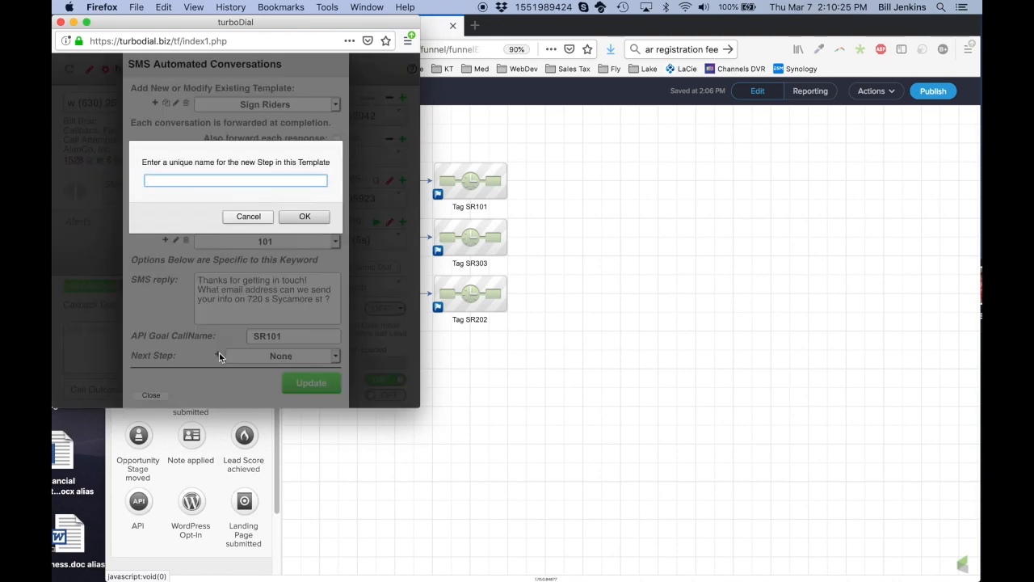
text(Get Email)
click(307, 216)
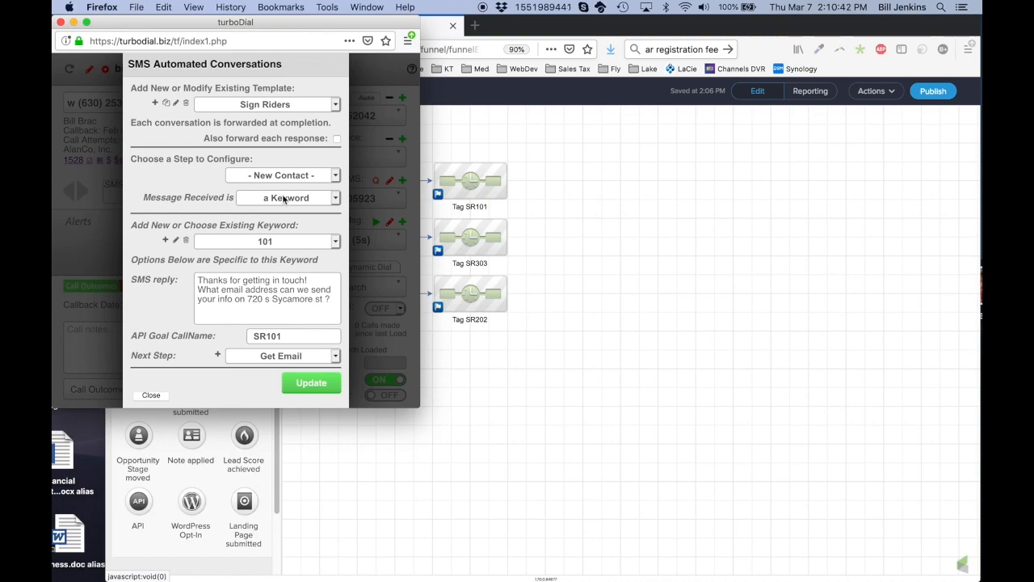
Make Get Email capture the Email contact field, reply 'Thanks! Please watch your email for the information', goal SREmail
click(286, 175)
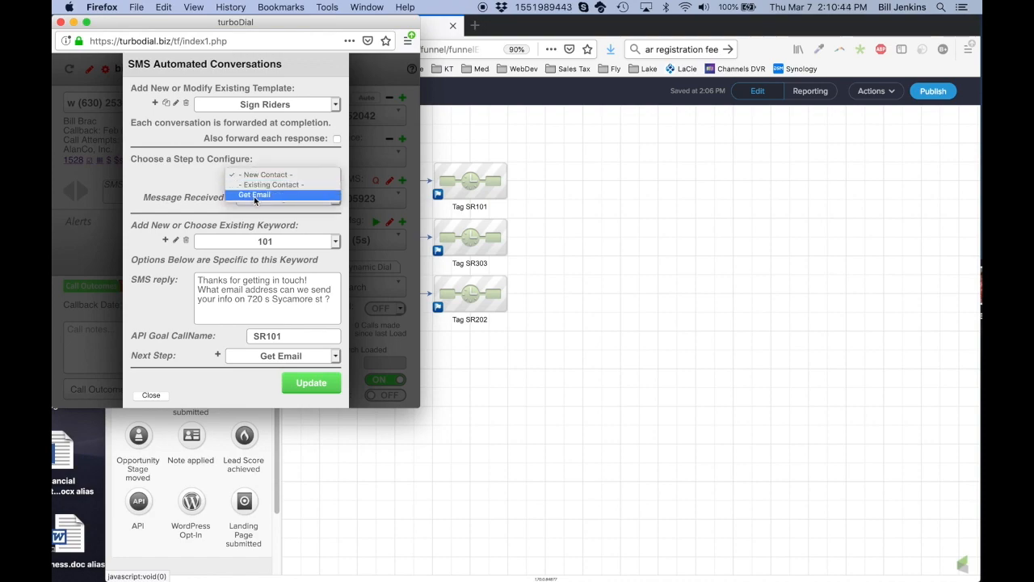
click(257, 195)
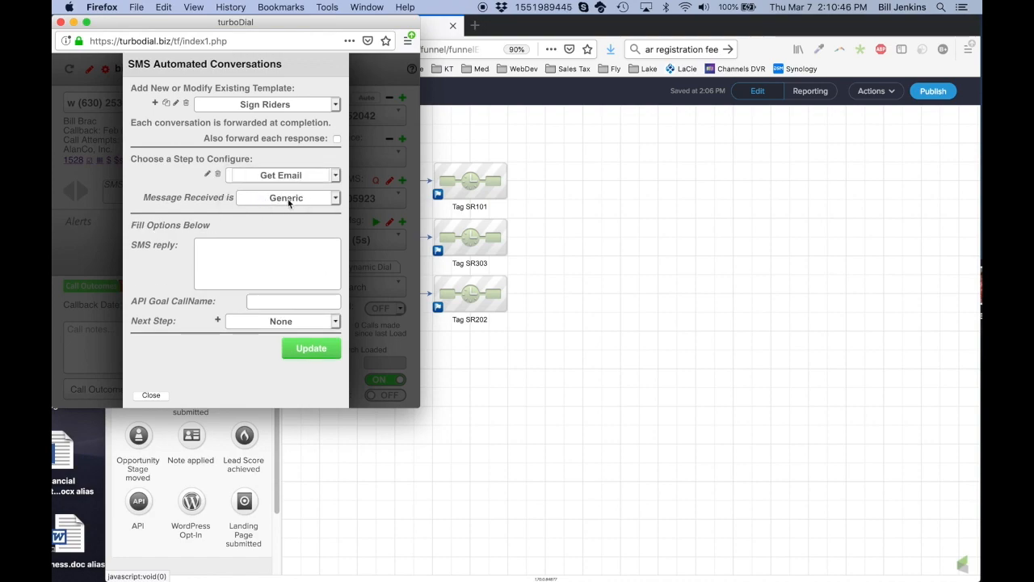
click(288, 199)
click(285, 217)
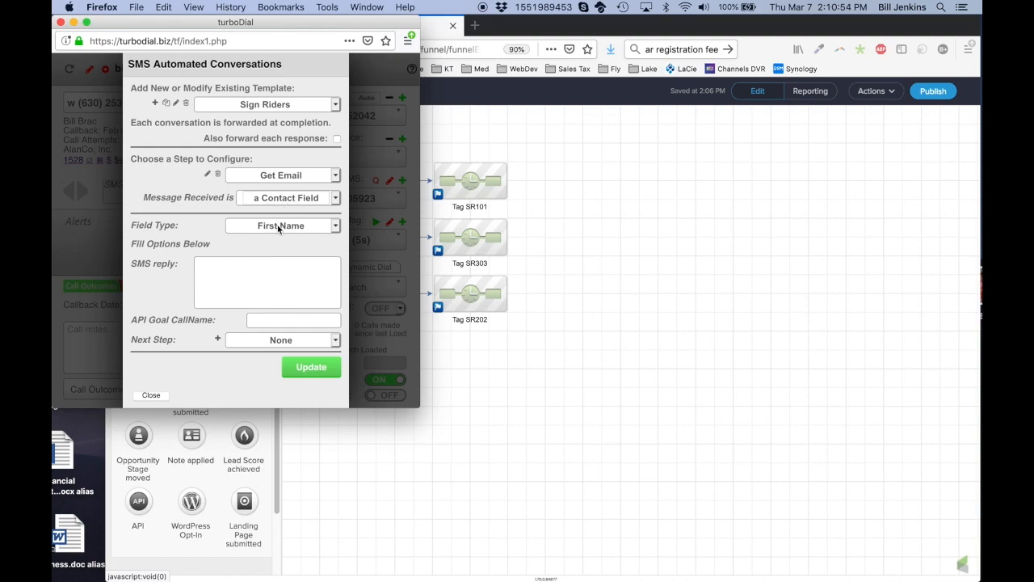
click(279, 227)
click(274, 259)
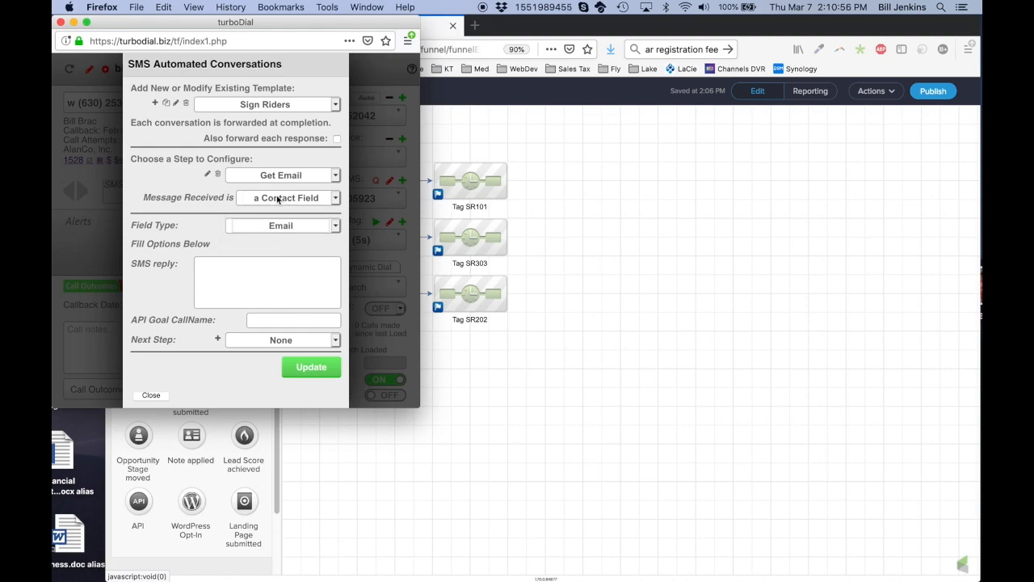
click(280, 271)
text(T)
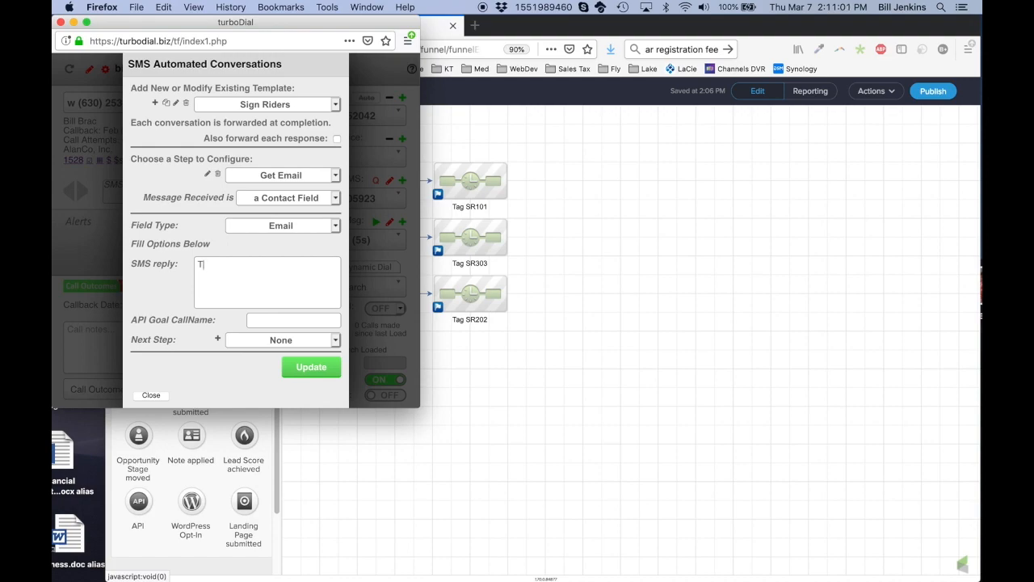
text(hanks!  Please watch your email for the information.)
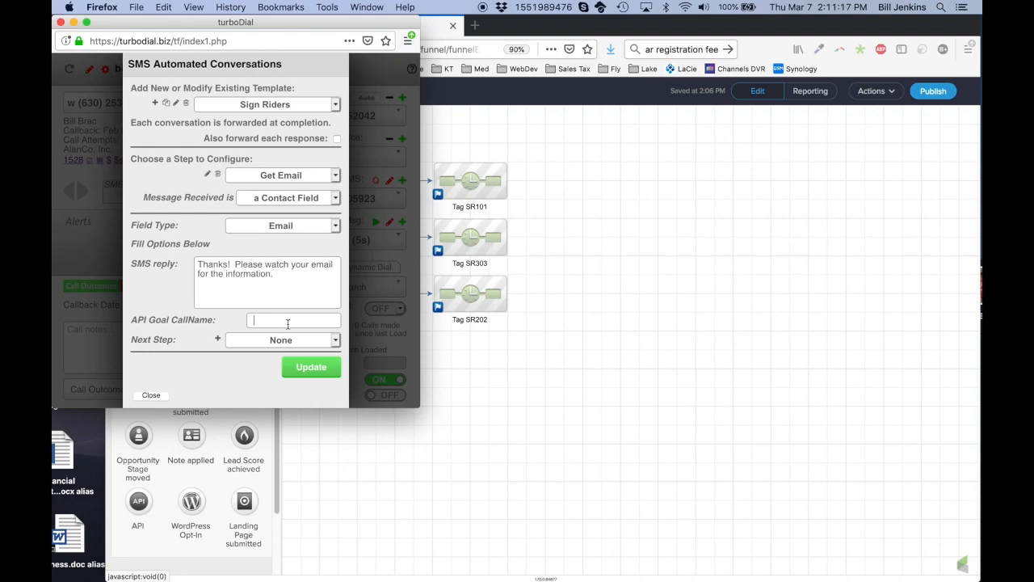
text(SREmail)
Review the New Contact and Get Email steps' settings, ending back on New Contact
click(279, 177)
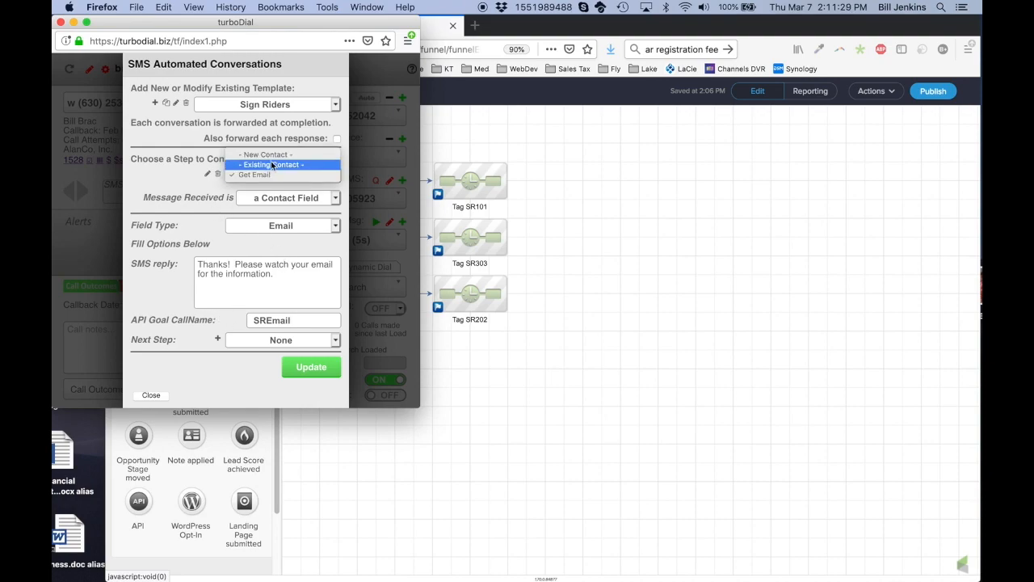
click(272, 159)
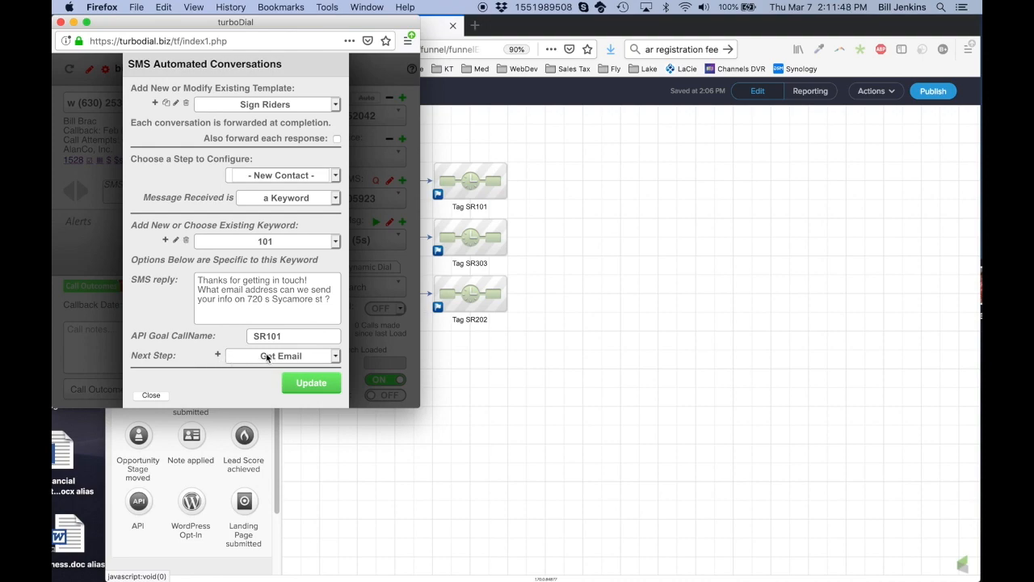
click(282, 175)
click(273, 185)
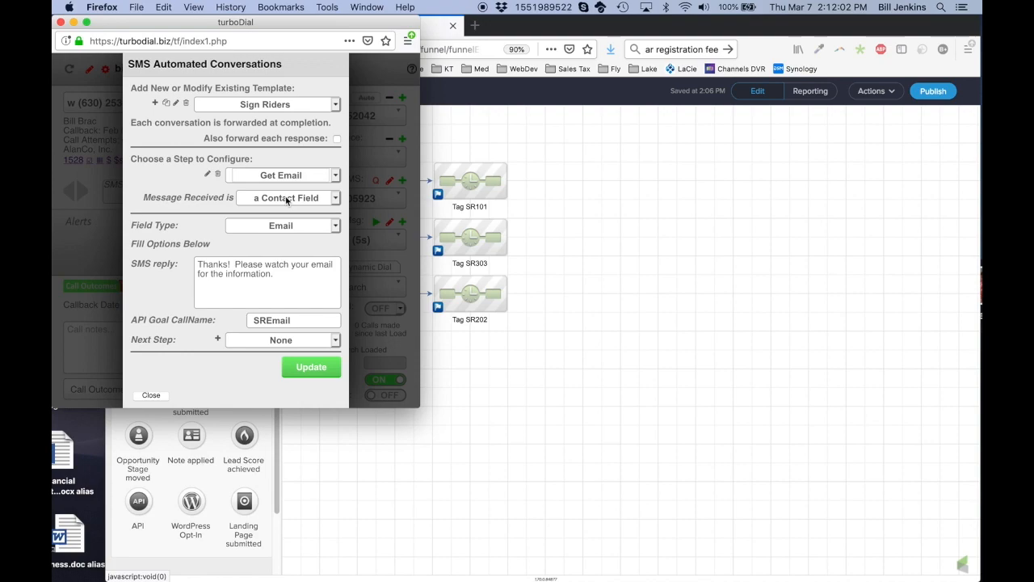
click(279, 278)
click(284, 176)
click(274, 154)
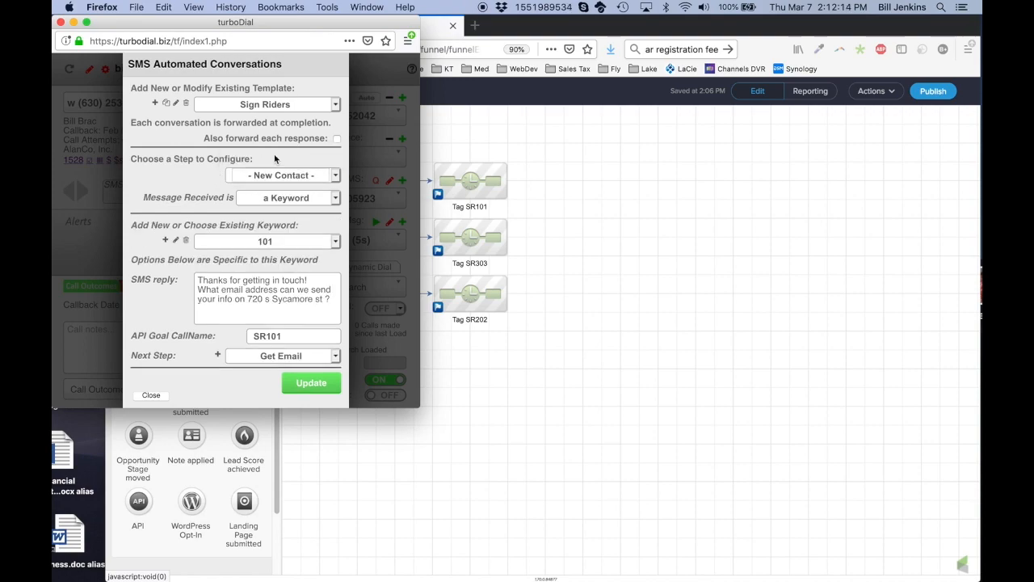
Add keyword 202 and paste keyword 101's reply text into its reply
click(165, 239)
text(202)
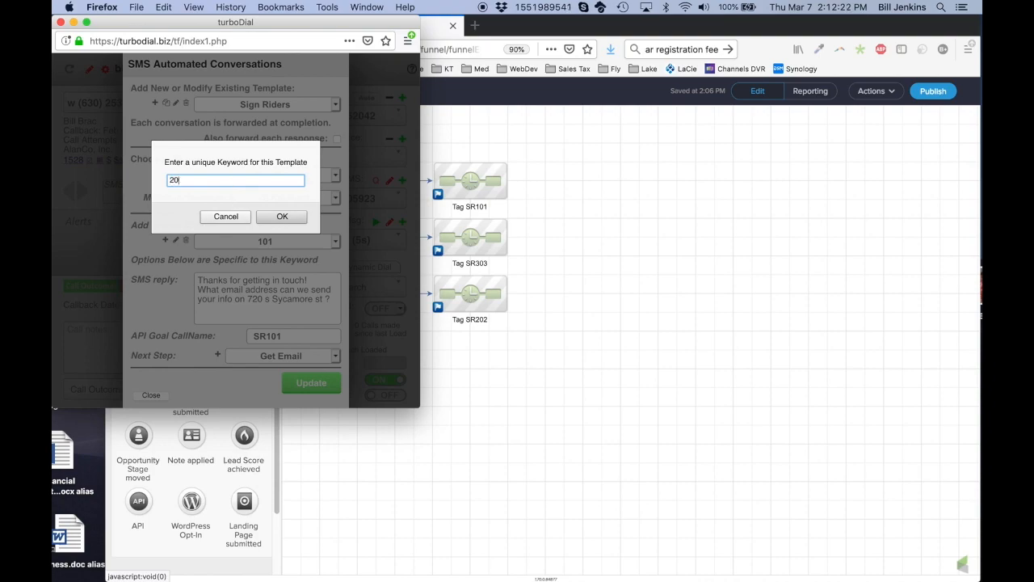
click(282, 217)
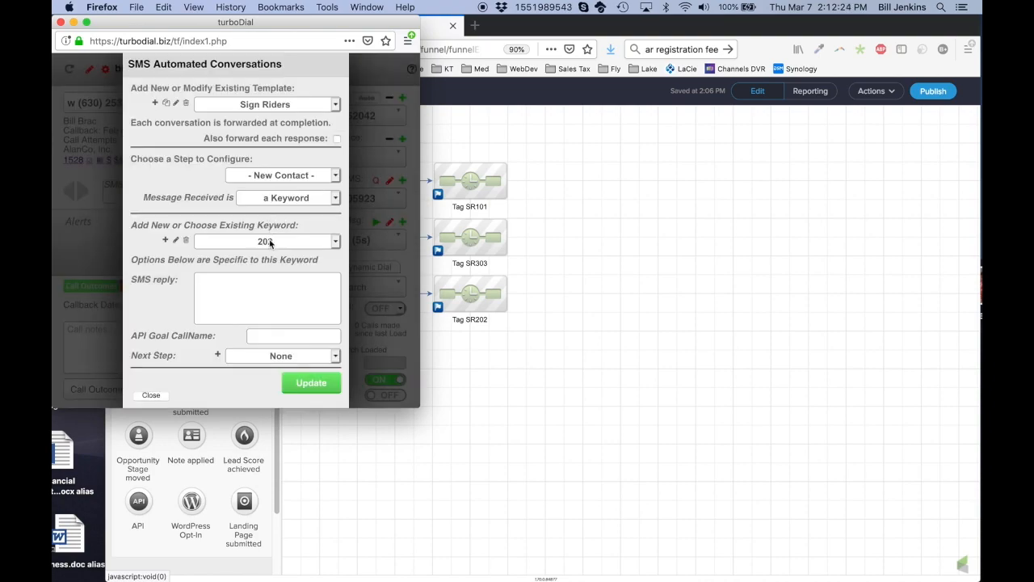
click(271, 242)
click(213, 231)
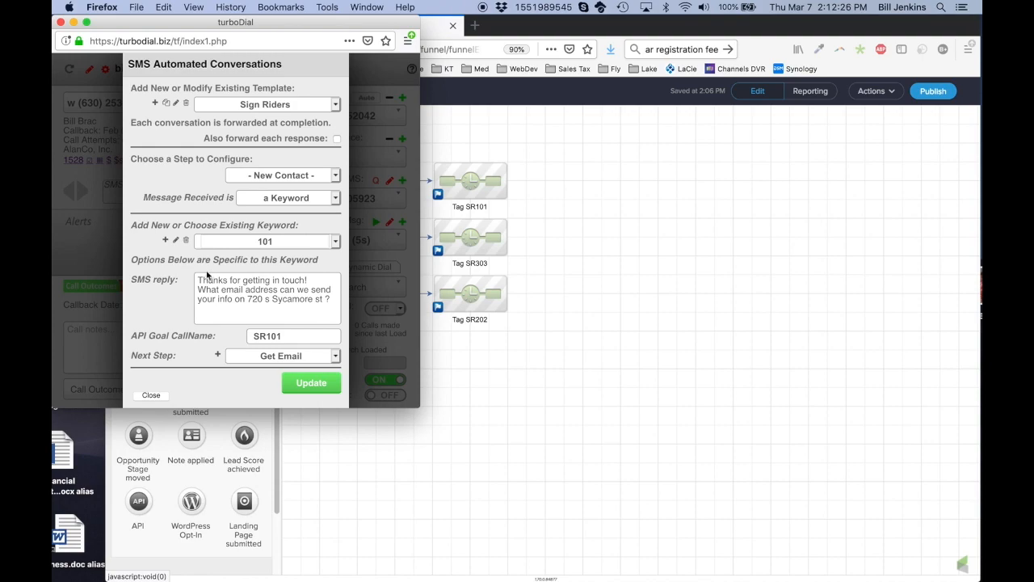
click(299, 299)
key(super+a)
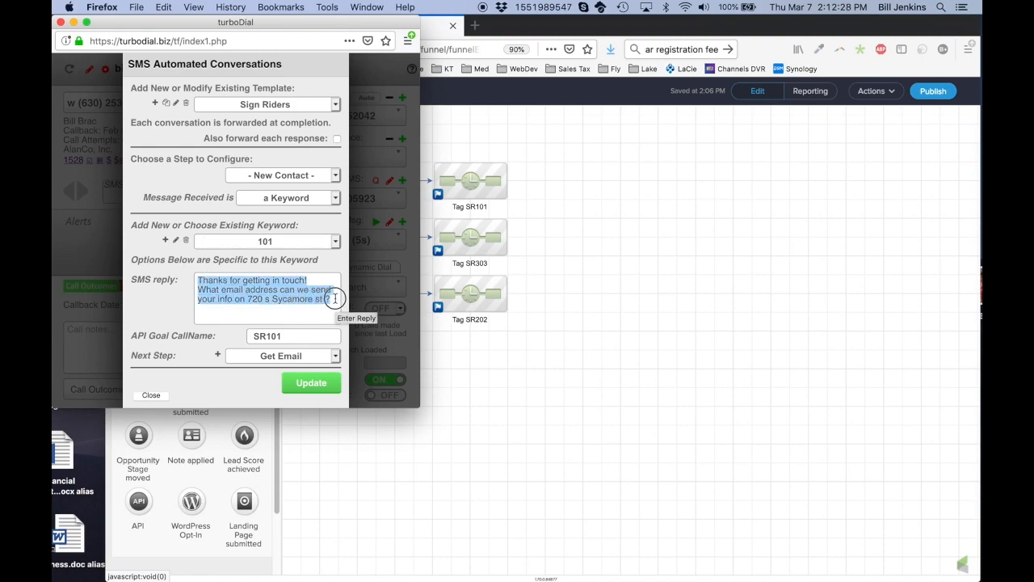
click(274, 241)
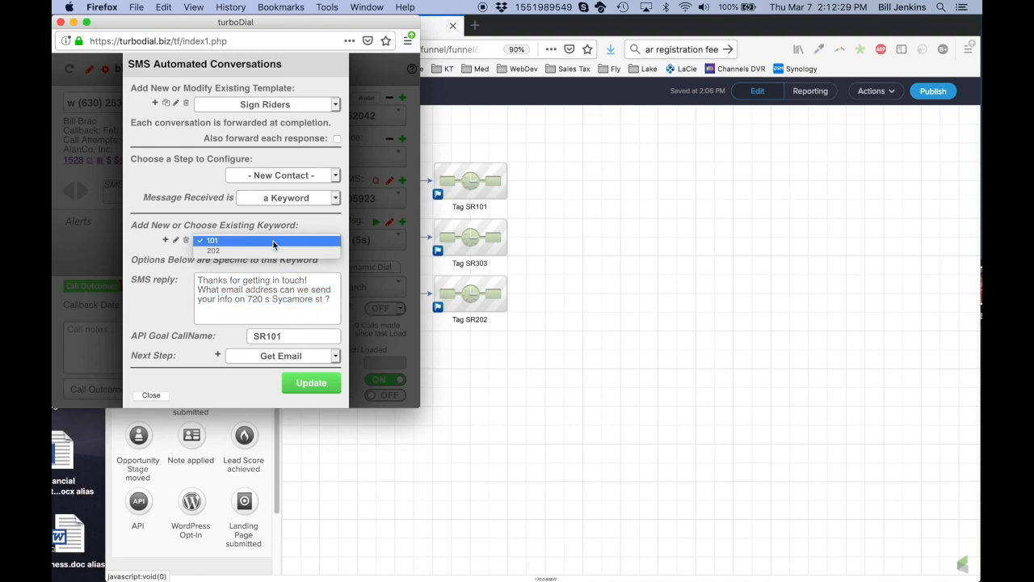
click(273, 251)
click(263, 292)
key(super+v)
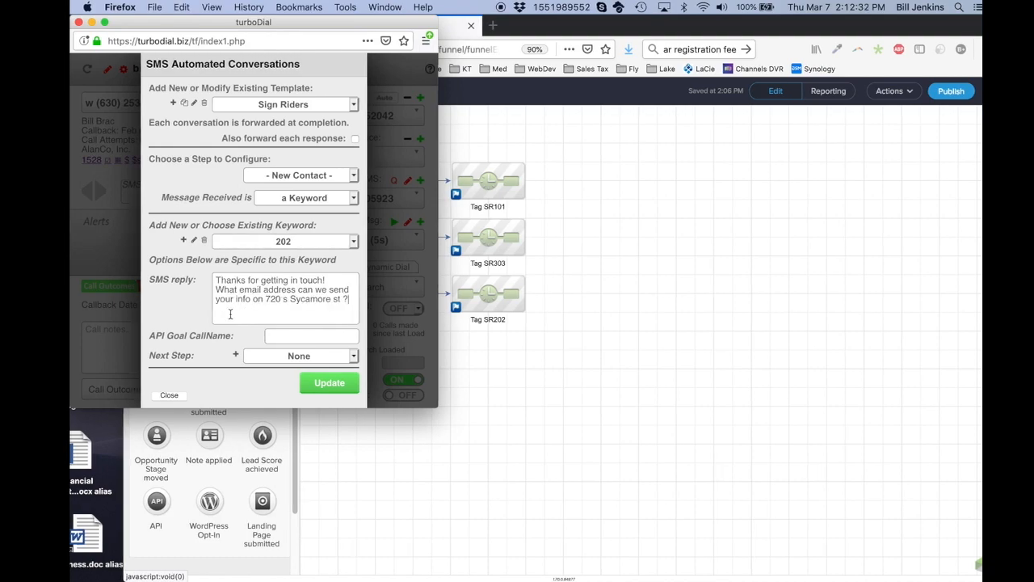
key(super+Tab)
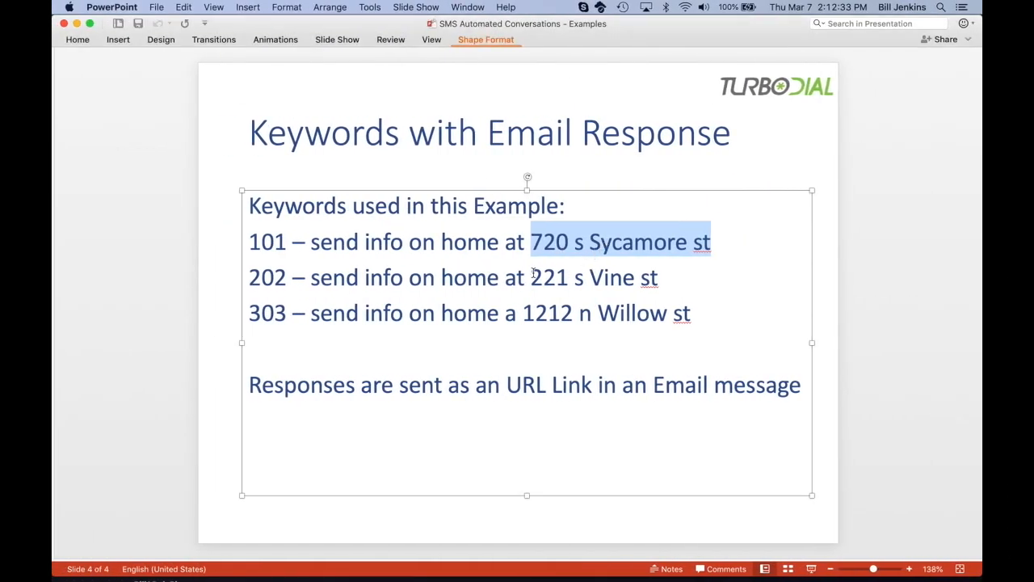
drag(531, 278, 660, 279)
key(super+c)
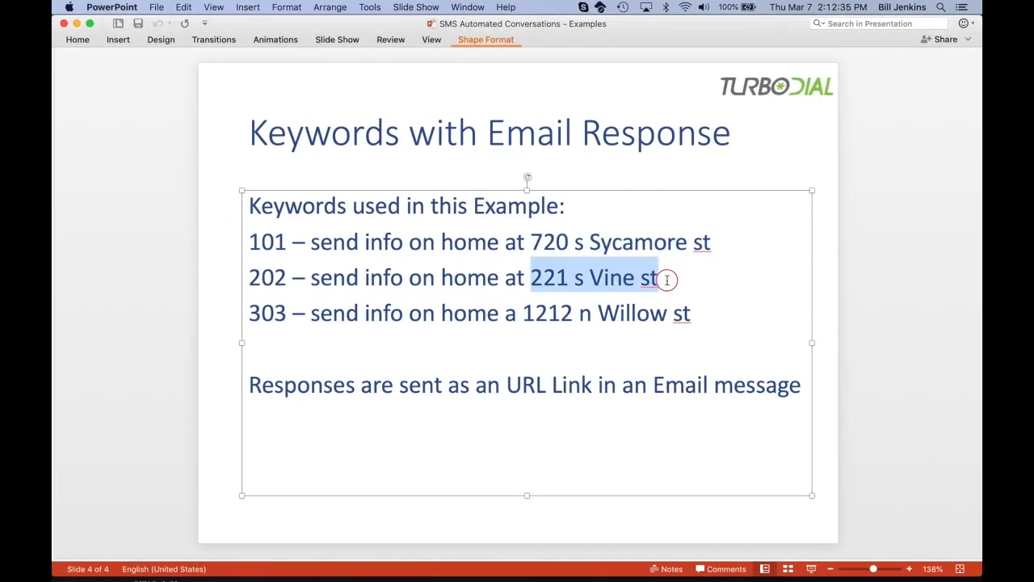
key(super+Tab)
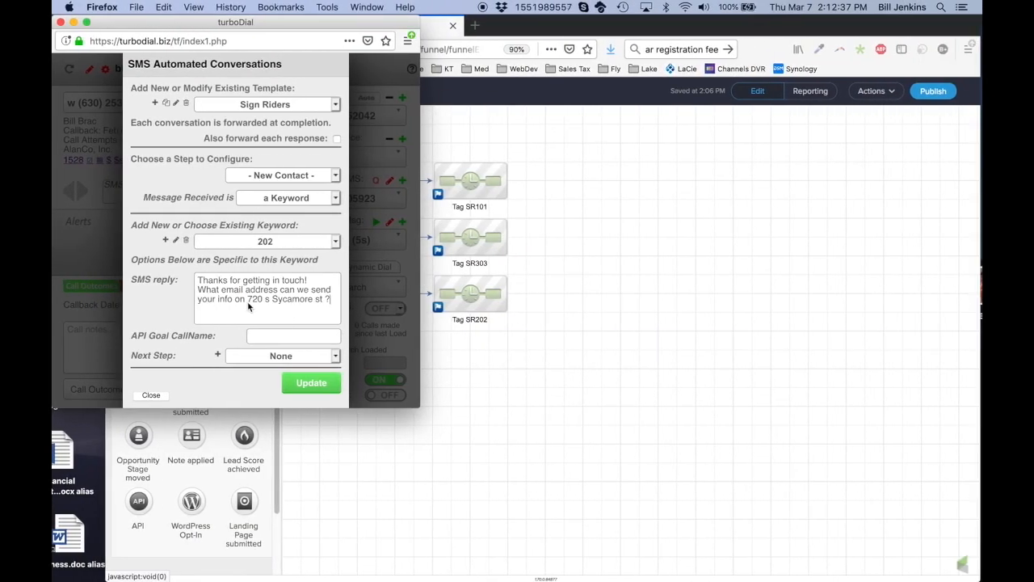
drag(249, 299, 323, 300)
key(super+v)
Give keyword 202 API goal SR202 and Get Email as its next step
text(SR202)
click(280, 357)
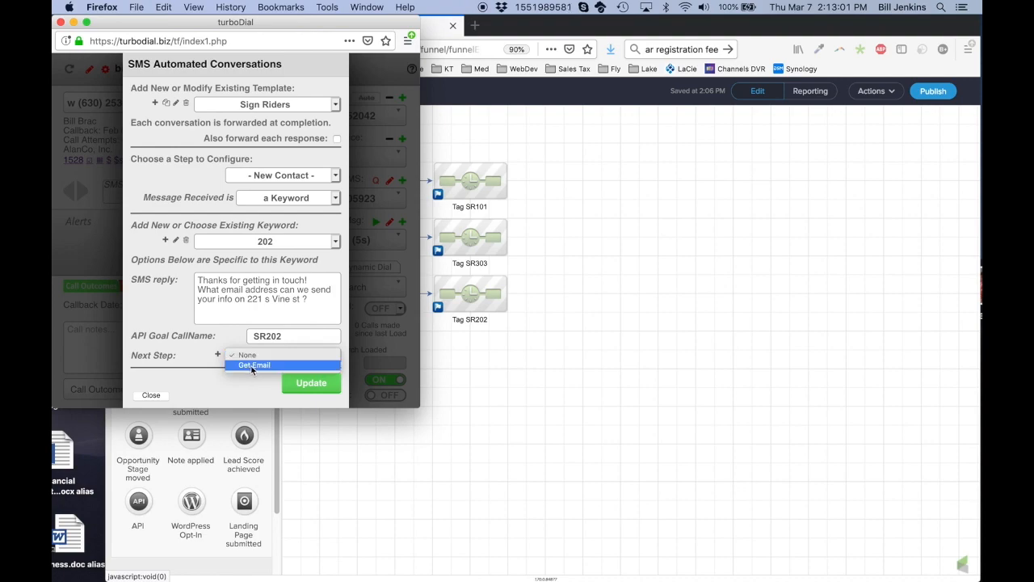
click(252, 365)
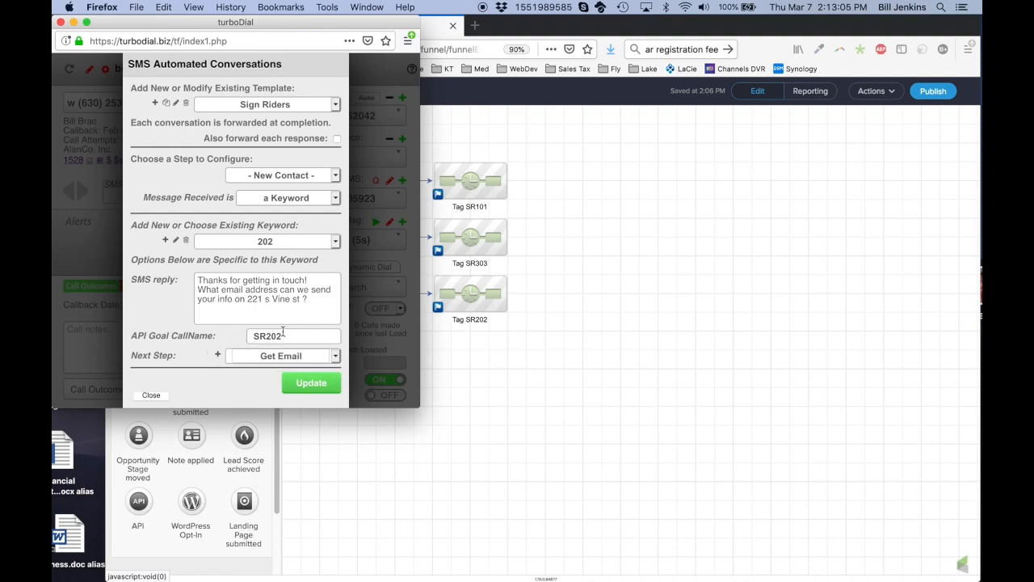
click(287, 177)
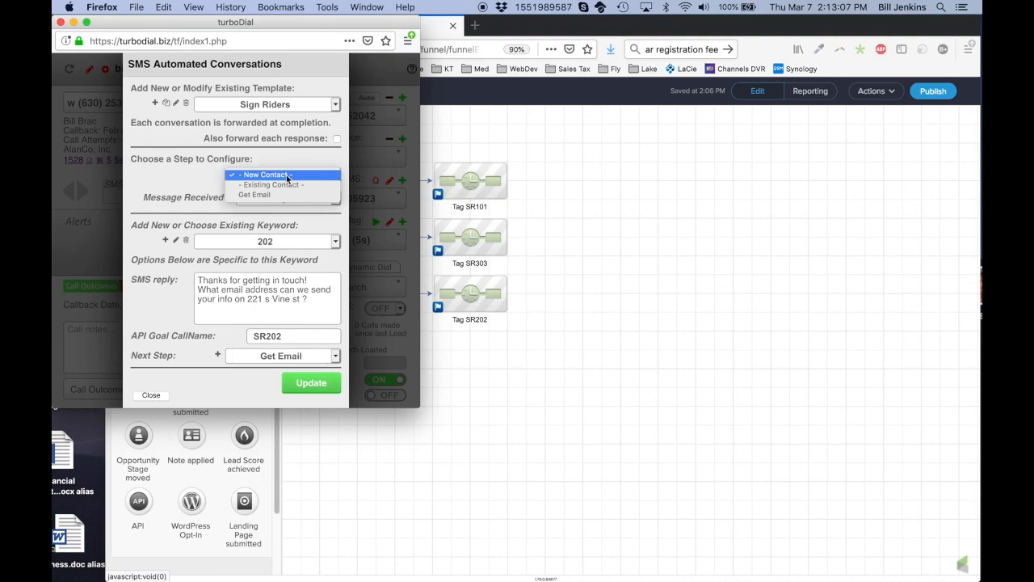
click(267, 196)
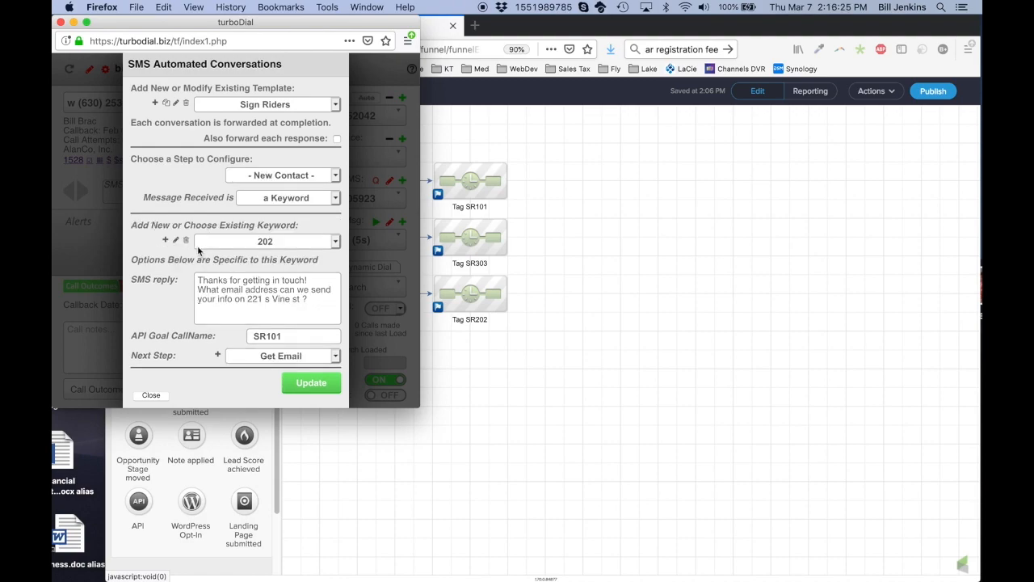
Add keyword 303 and paste keyword 101's reply text into its reply
click(166, 241)
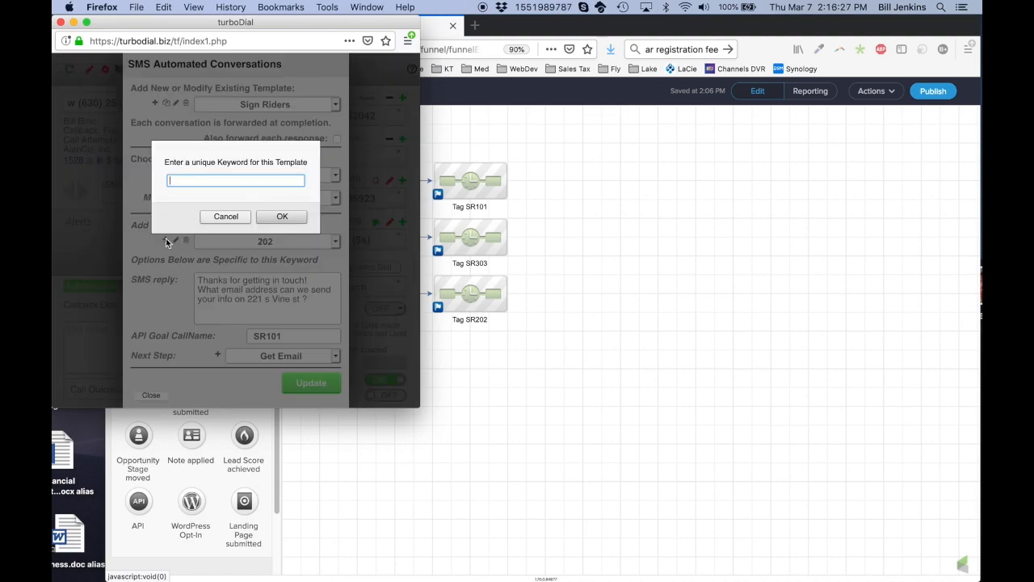
text(303)
click(277, 212)
click(260, 241)
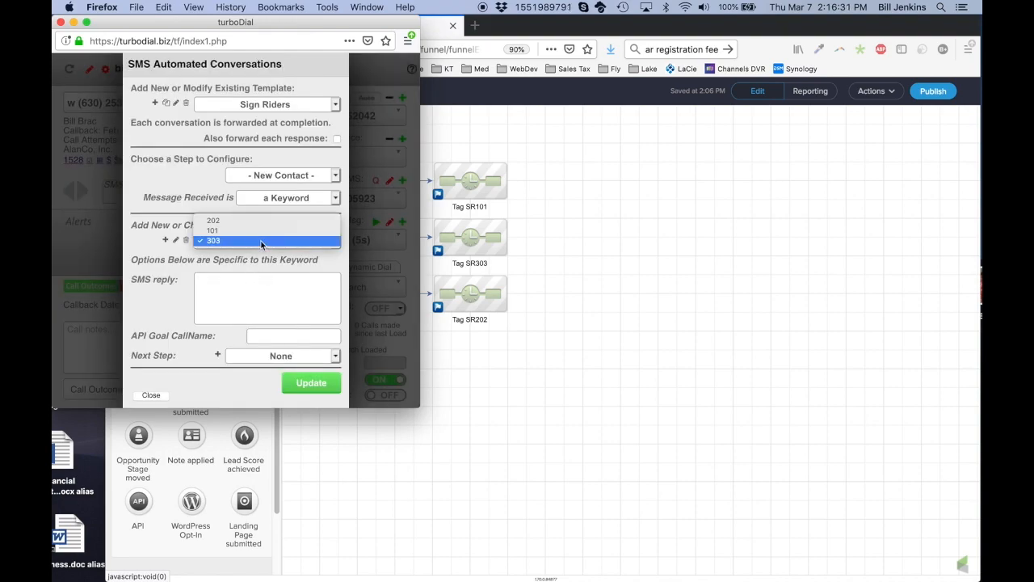
click(239, 230)
drag(199, 279, 334, 300)
key(super+c)
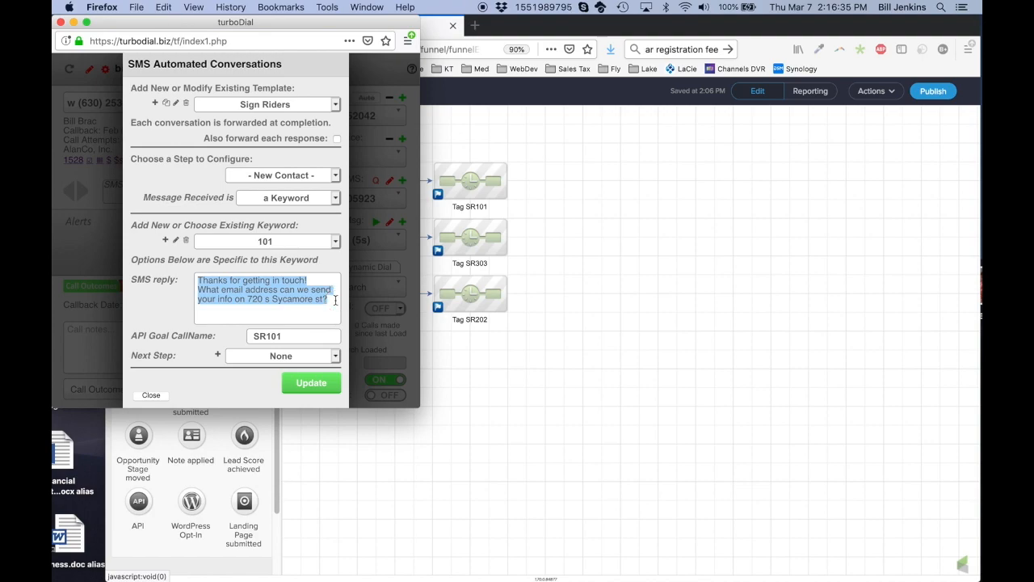
click(287, 242)
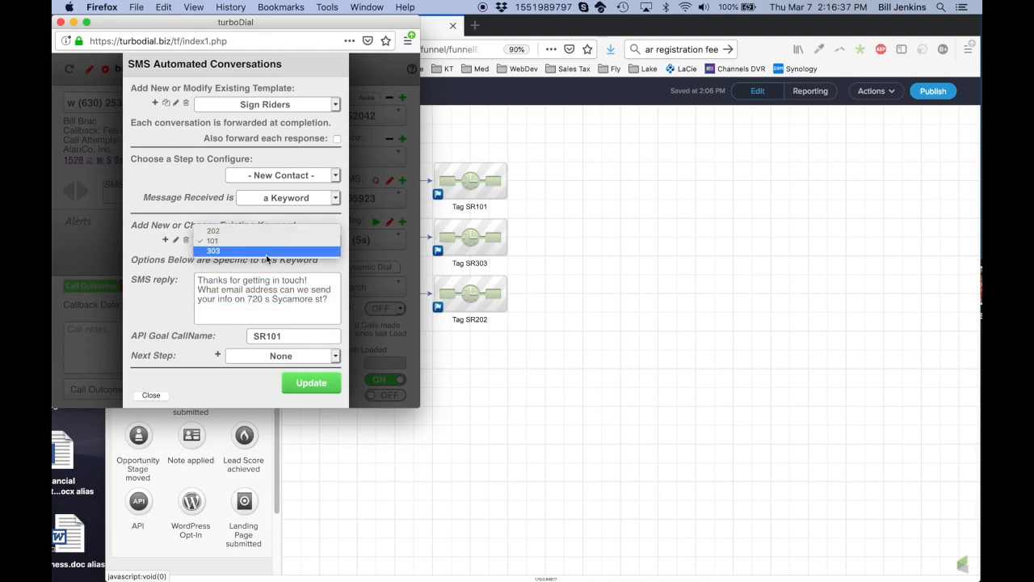
click(267, 251)
click(261, 279)
key(super+v)
key(ctrl+Left)
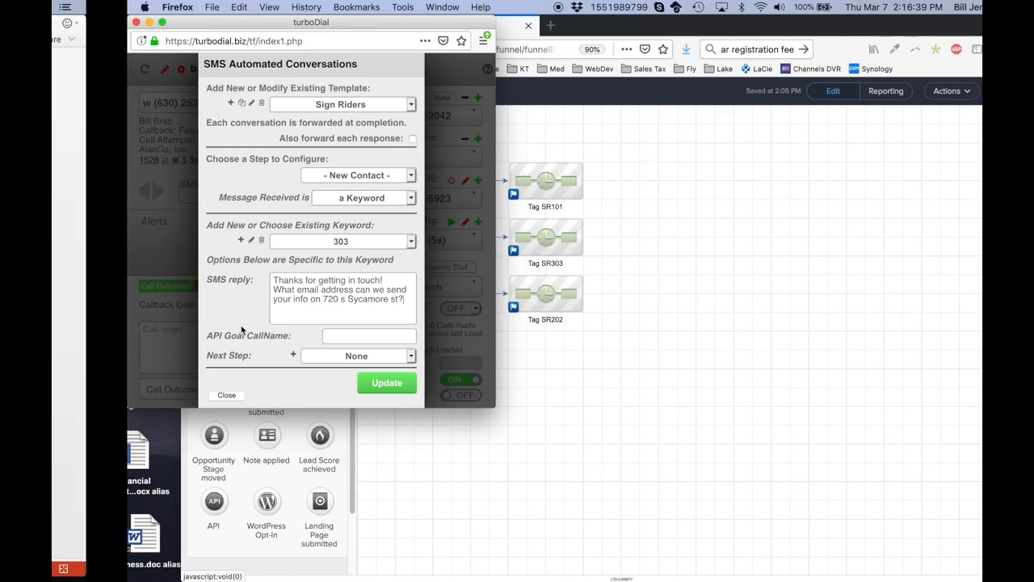
drag(525, 313, 697, 310)
key(super+c)
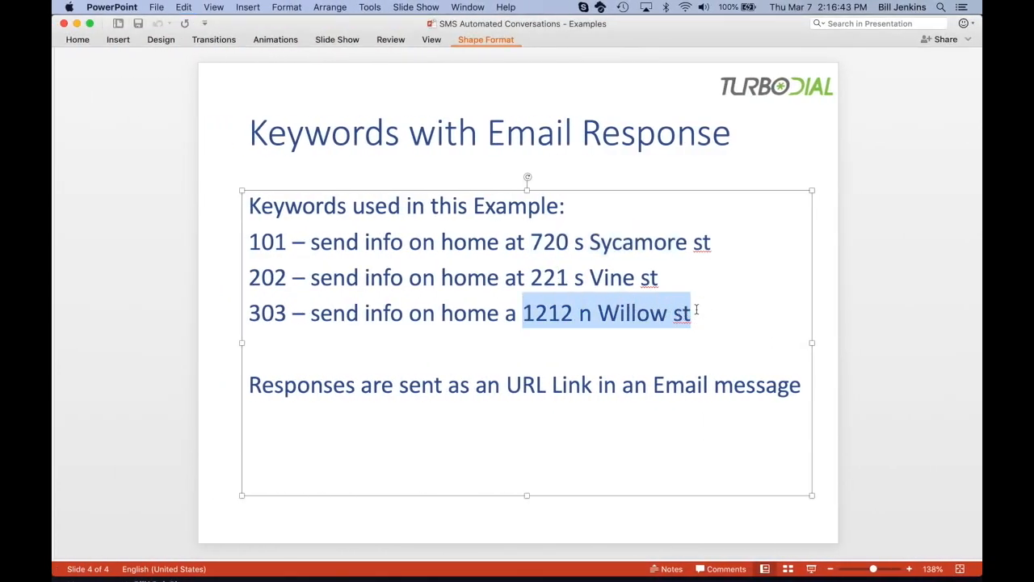
key(ctrl+Right)
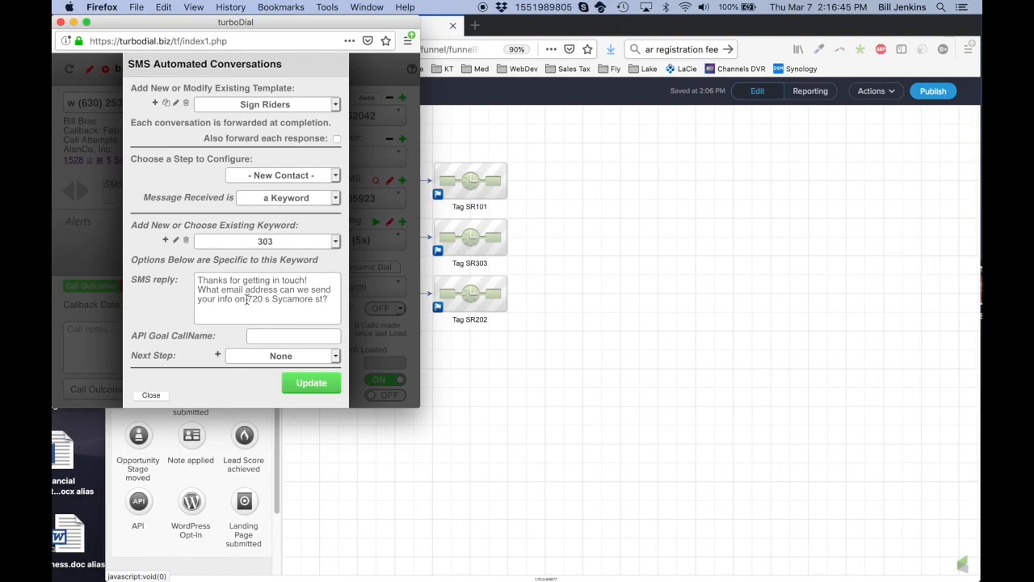
drag(247, 299, 324, 300)
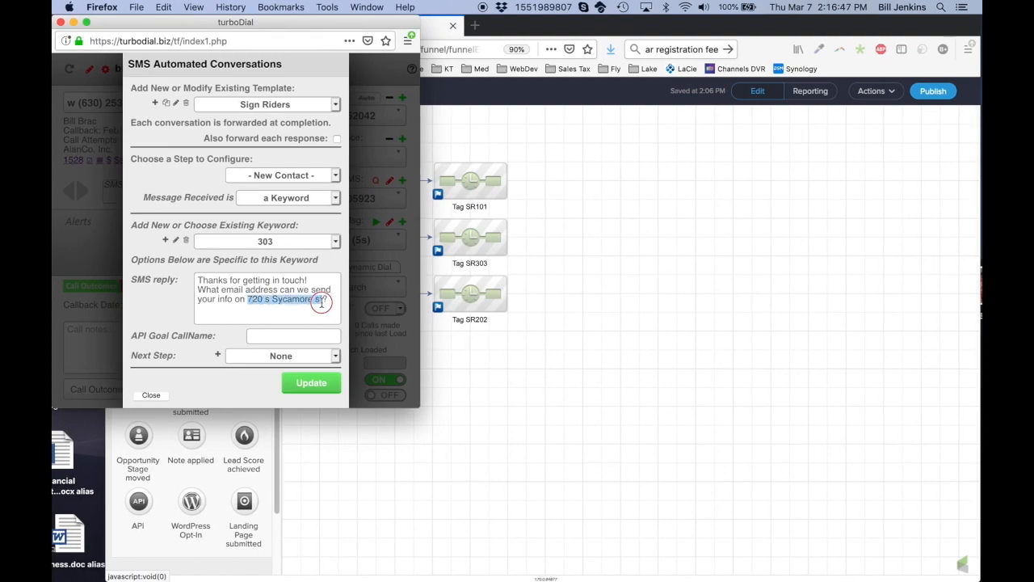
key(super+v)
Give keyword 303 API goal SR303 and Get Email as its next step
click(300, 336)
text(SR303)
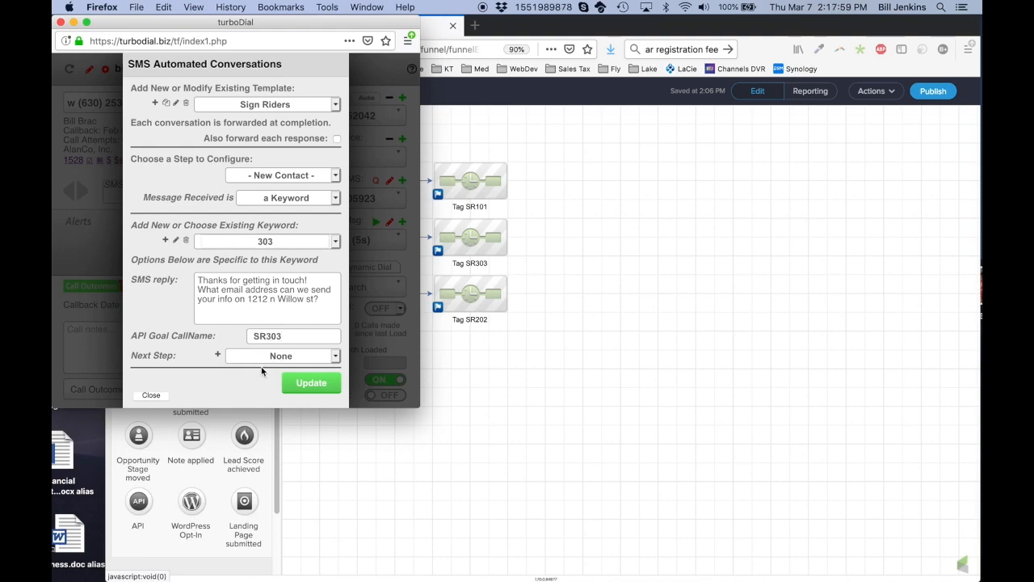
click(281, 360)
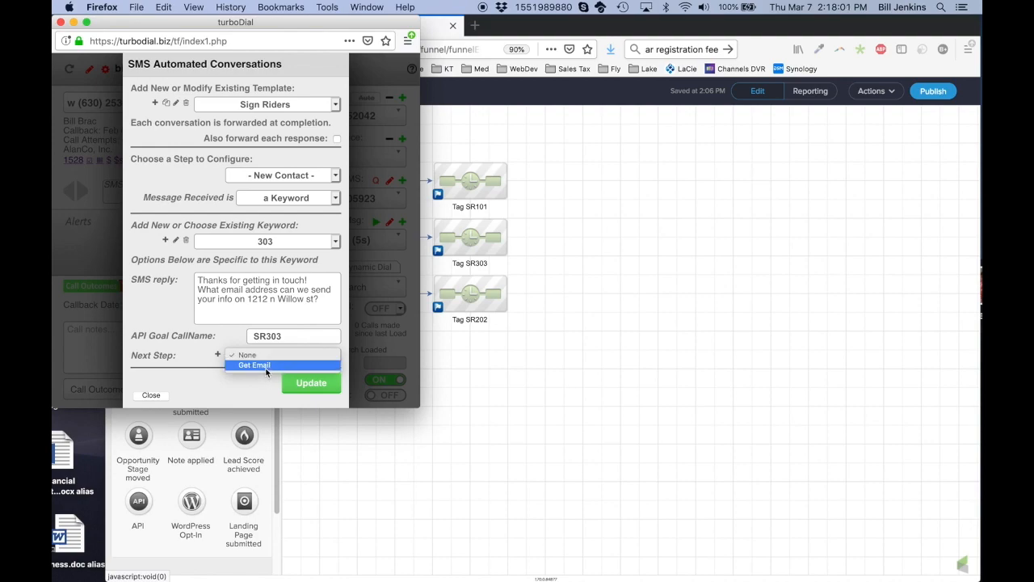
click(265, 365)
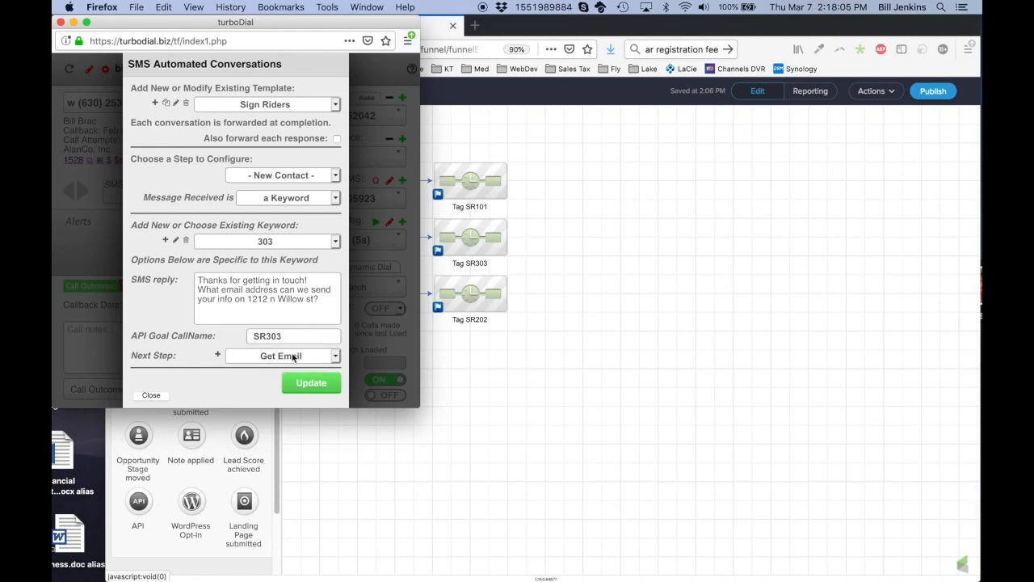
click(289, 175)
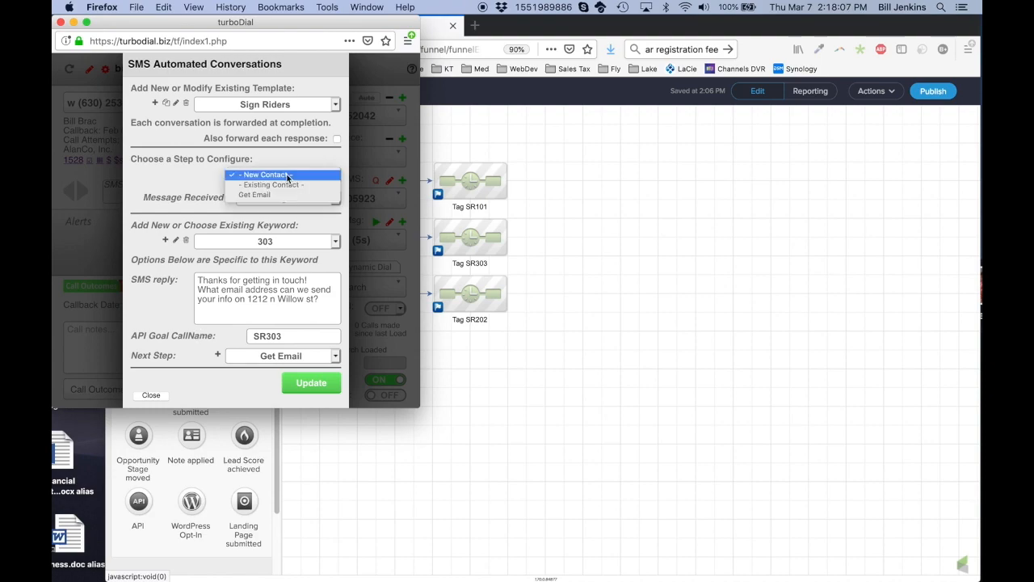
Review the Get Email step, then bring up New Contact's keyword 101 settings
click(270, 194)
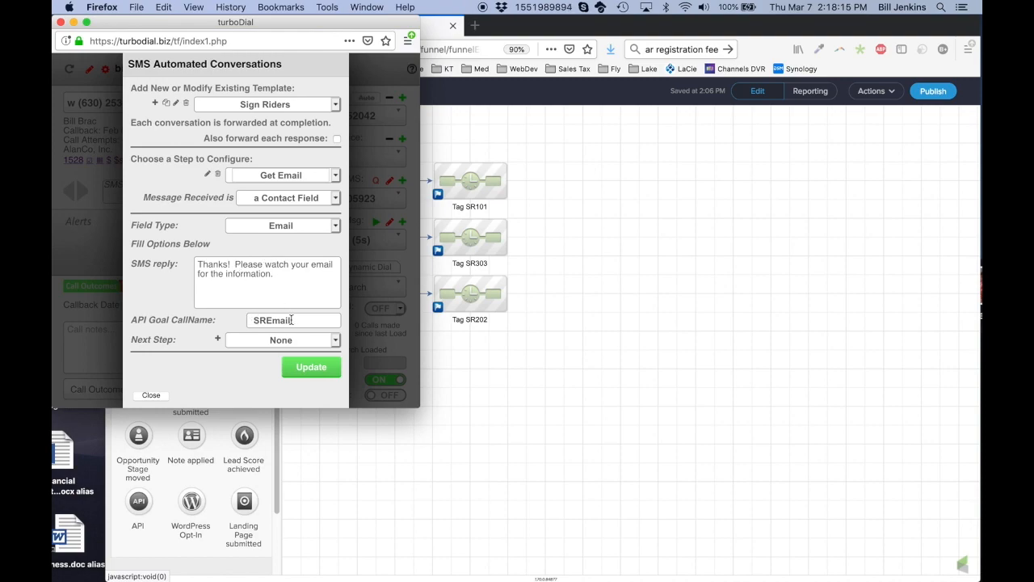
click(281, 176)
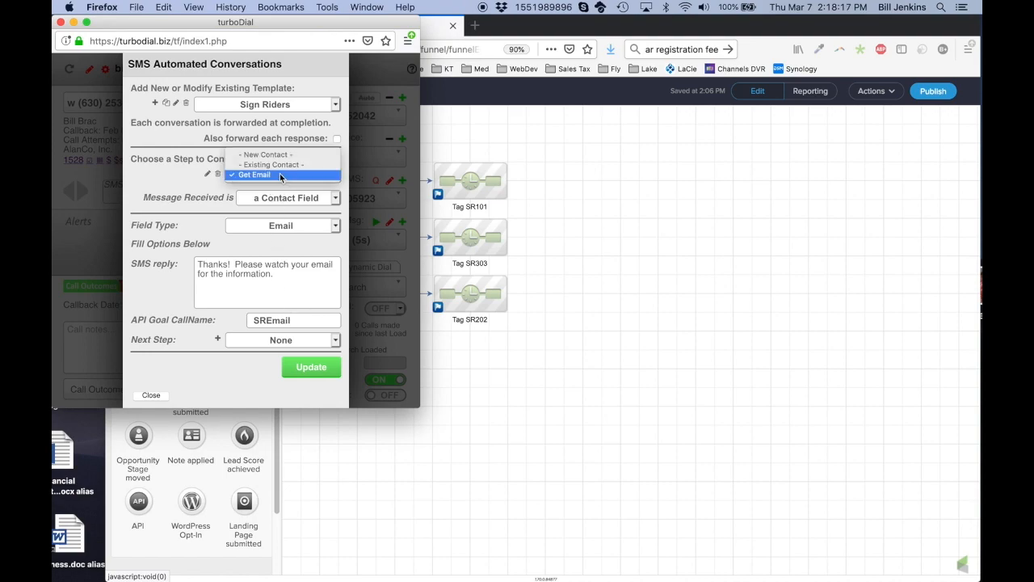
click(272, 156)
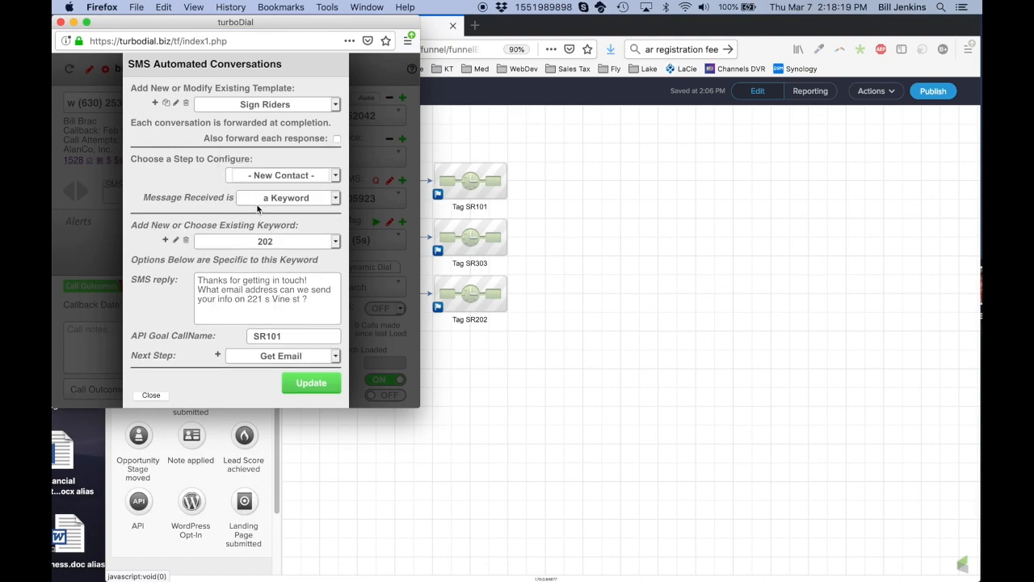
click(277, 246)
click(239, 247)
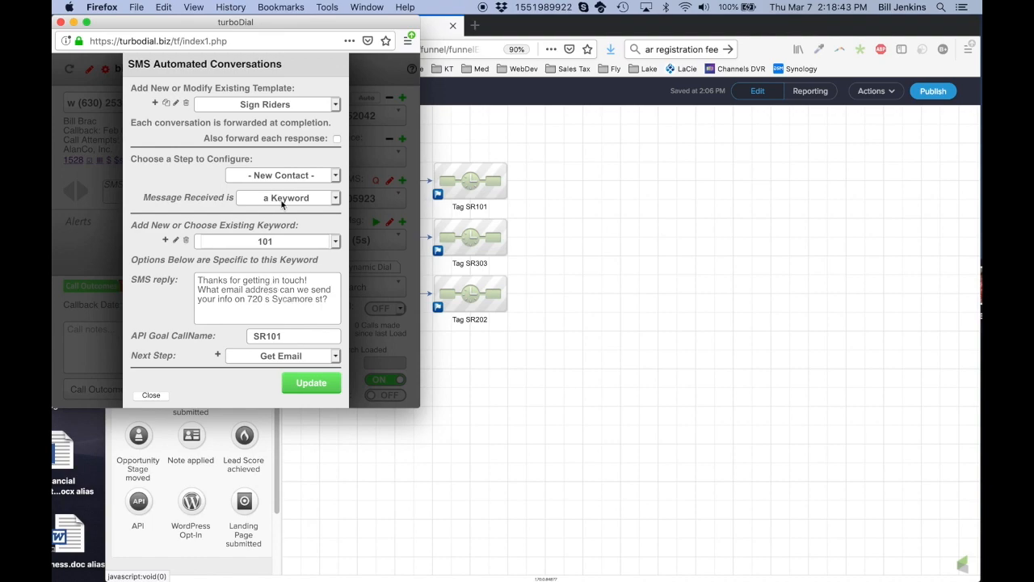
Select keyword 202 and correct its API goal call name from SR101 to SR202
click(272, 240)
click(267, 231)
drag(198, 280, 318, 296)
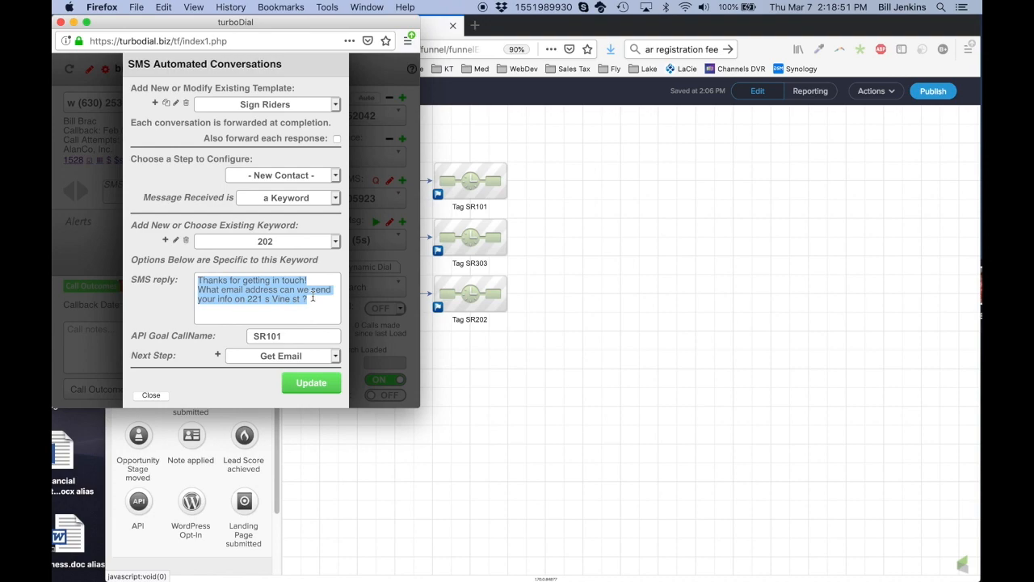
click(265, 299)
click(313, 298)
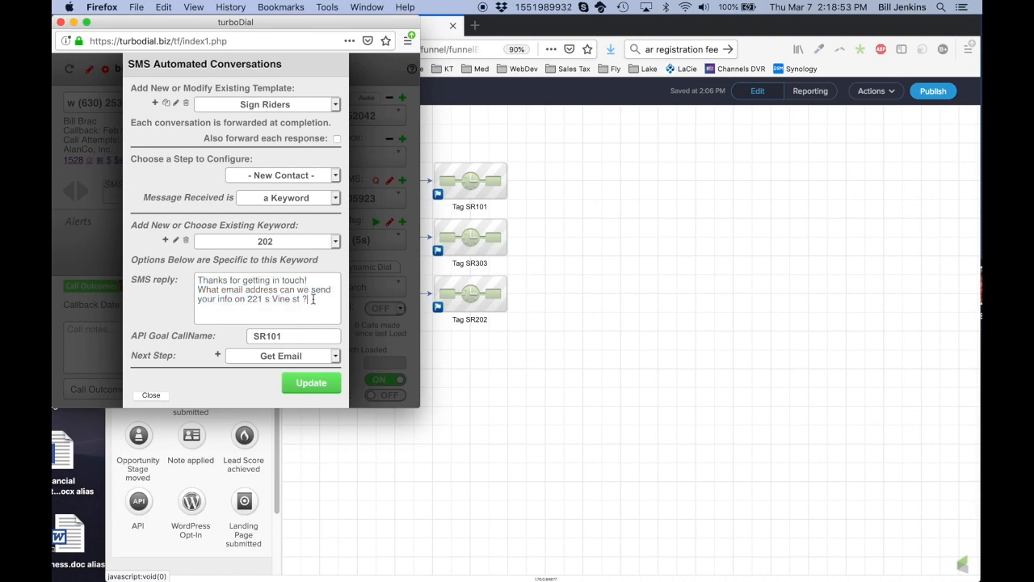
click(271, 336)
key(BackSpace)
text(2)
click(284, 336)
key(BackSpace)
text(202)
click(280, 240)
click(248, 261)
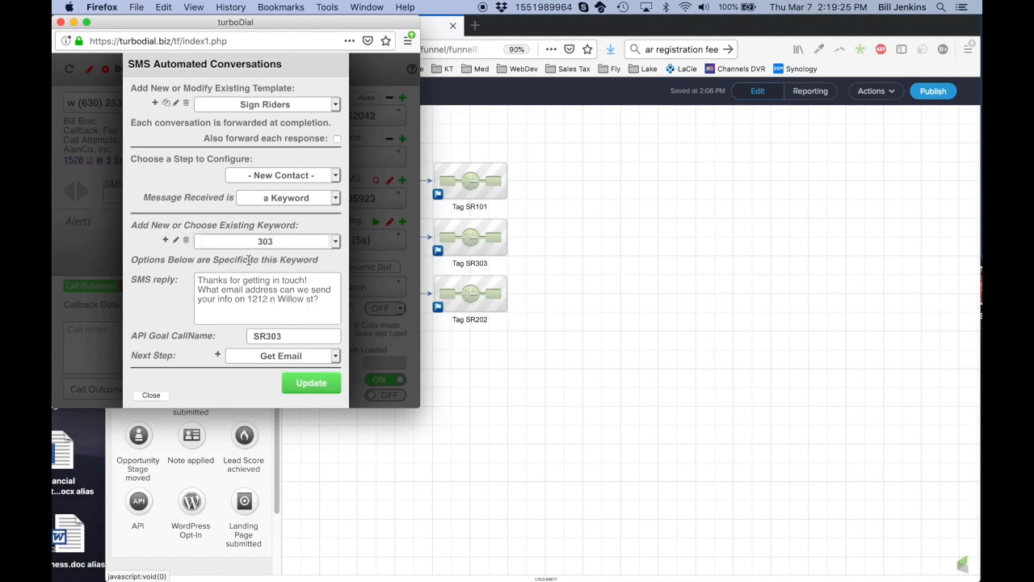
drag(248, 299, 326, 293)
click(277, 283)
click(291, 180)
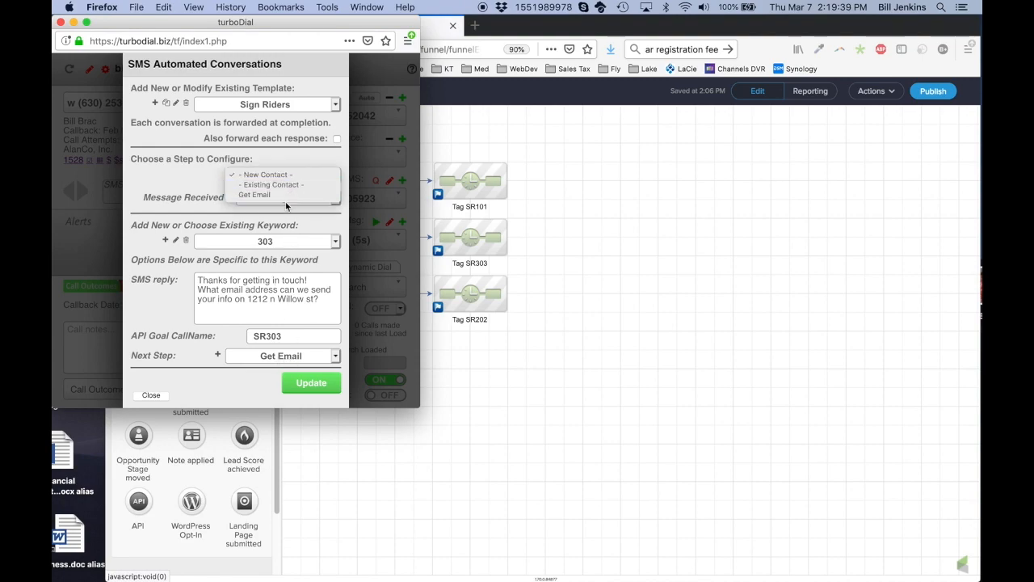
click(286, 194)
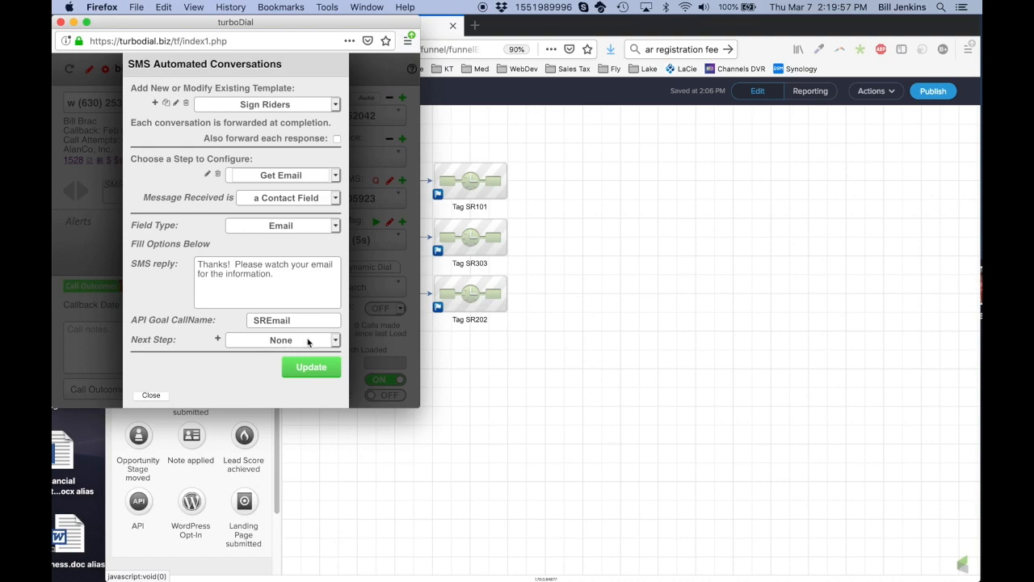
click(286, 175)
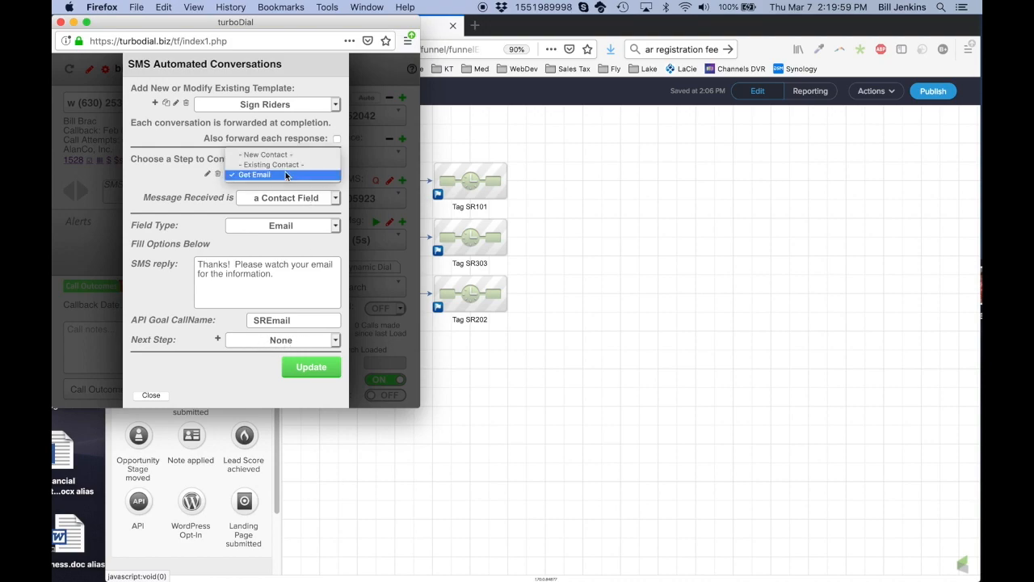
click(272, 154)
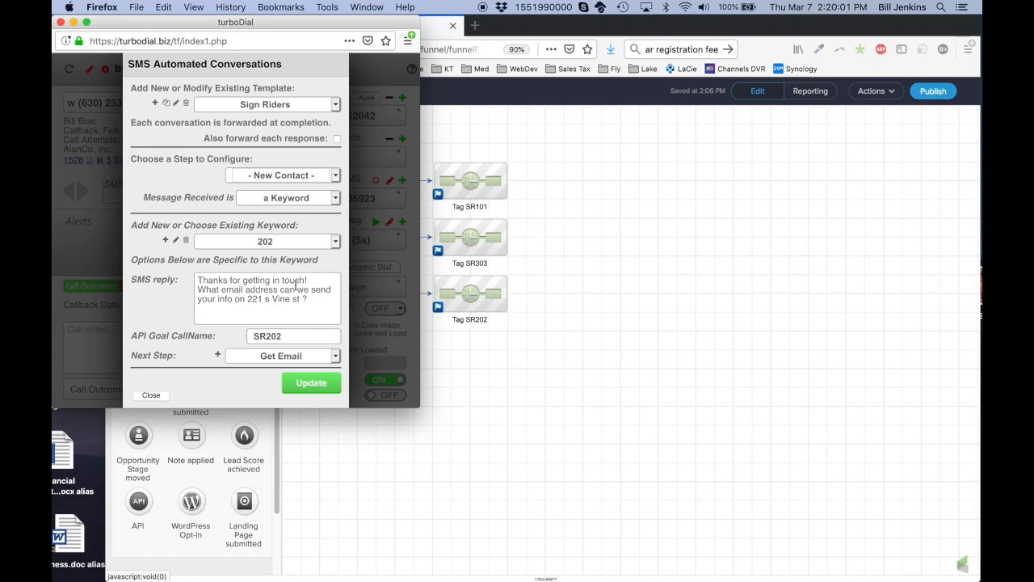
Copy the New Contact settings into the Existing Contact step
click(287, 176)
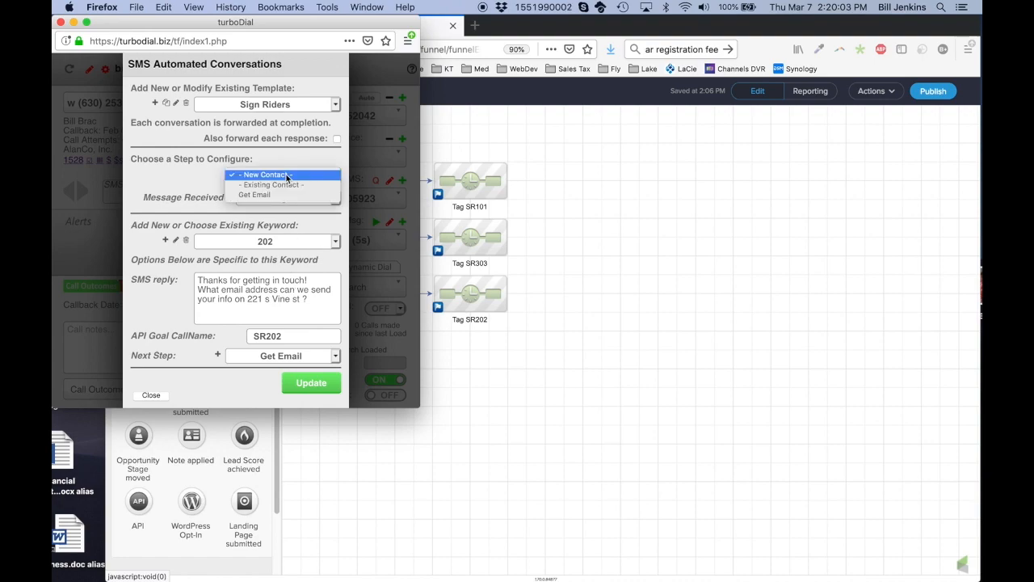
click(288, 186)
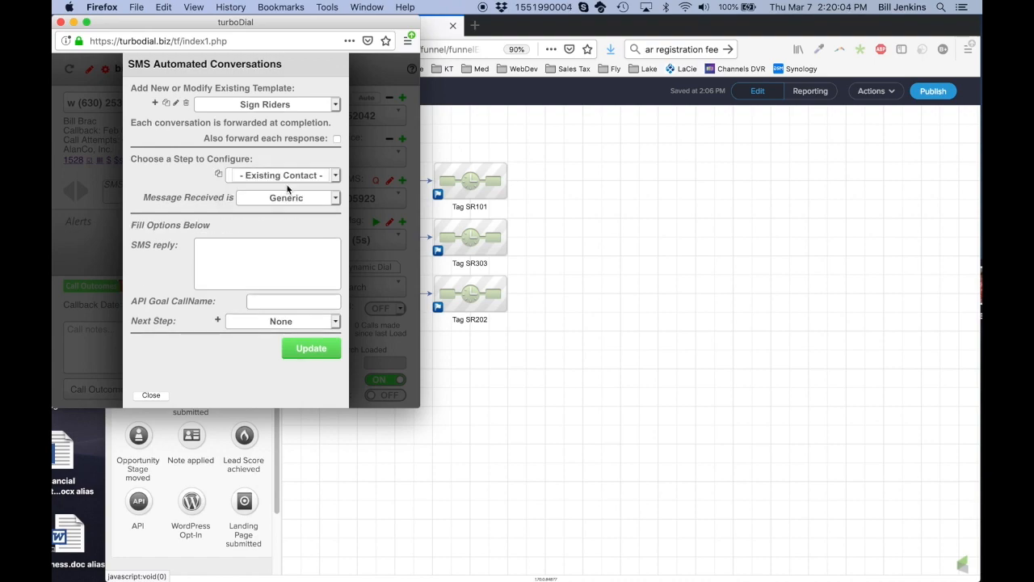
click(218, 173)
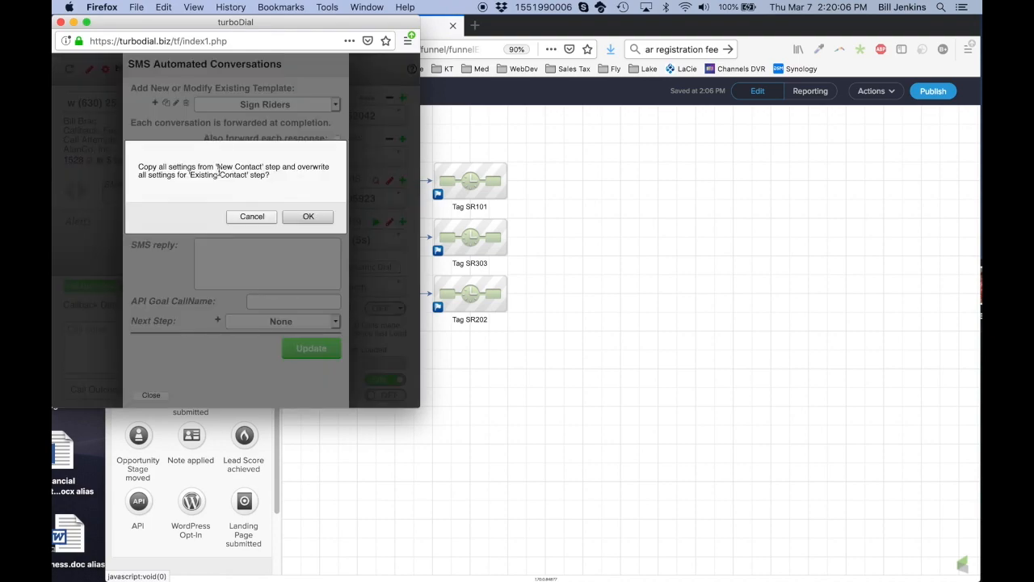
click(312, 217)
click(315, 215)
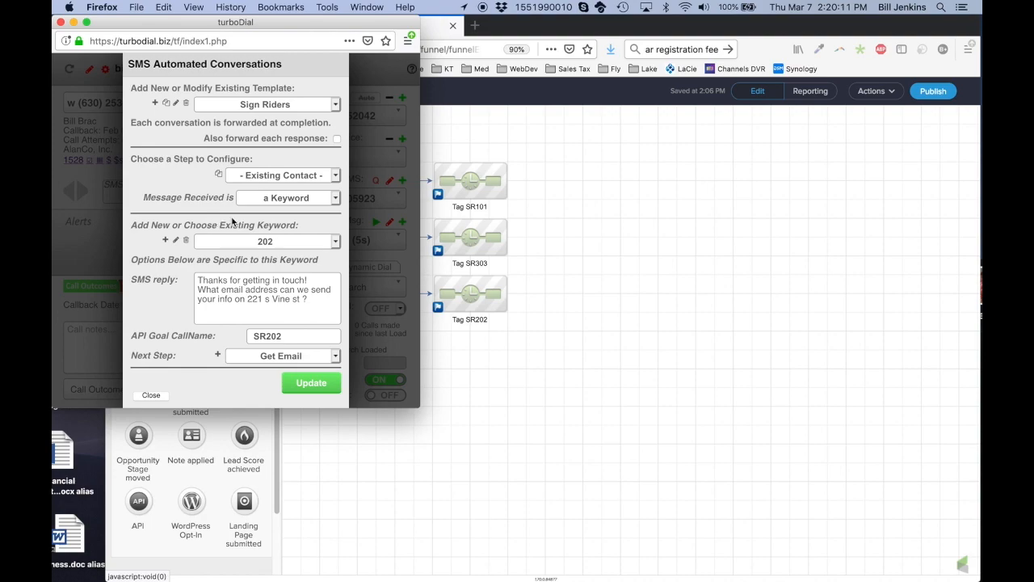
Check the copied keywords 202, 101 and 303, then update and install the template changes
click(280, 241)
click(265, 241)
click(274, 246)
click(274, 253)
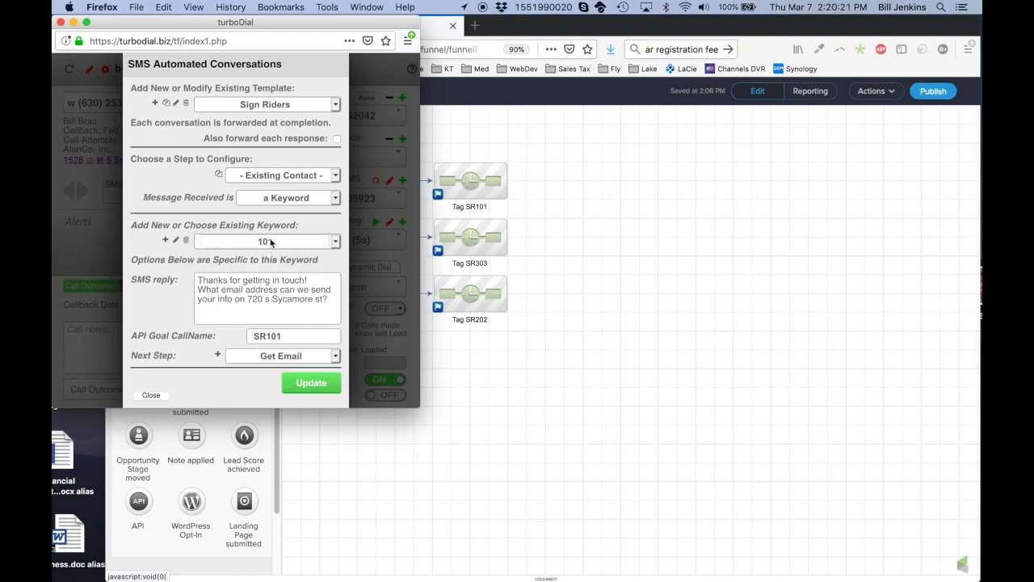
click(270, 241)
click(270, 250)
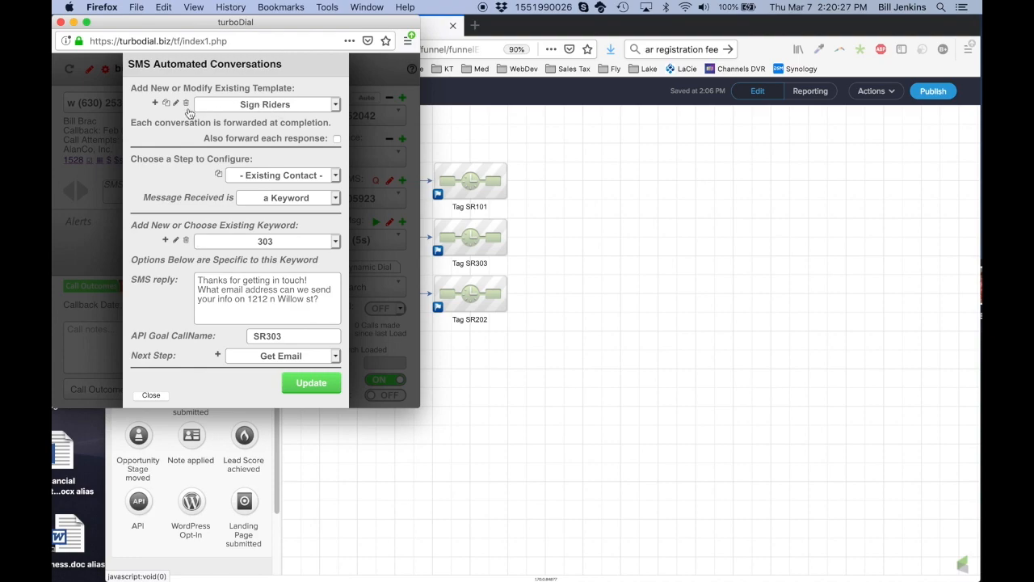
click(303, 383)
click(270, 218)
In Infusionsoft, inspect the Tag SR101 sequence's Apply 1 Tag step, then return to Sign Rider Examples
click(495, 362)
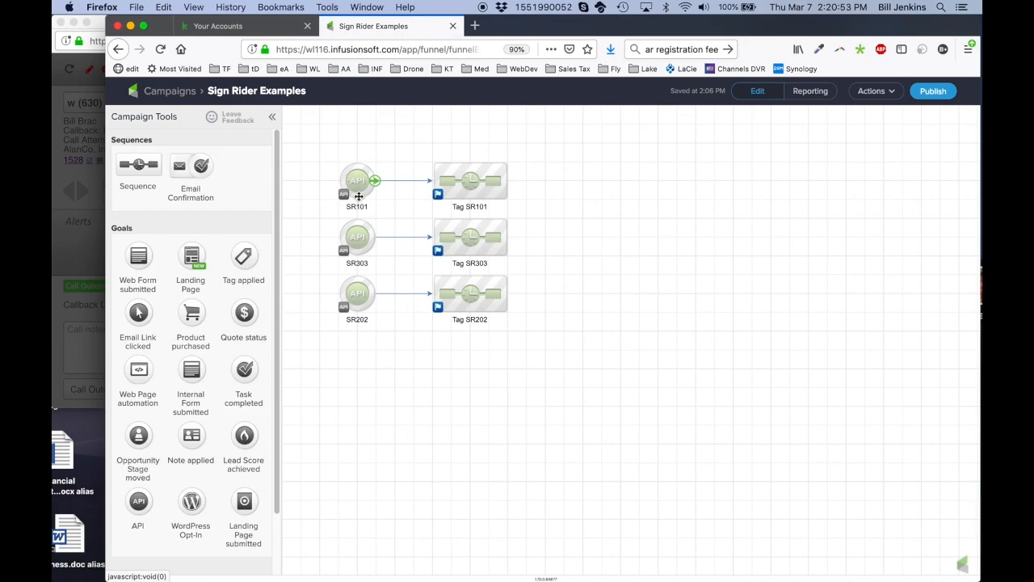
double_click(468, 180)
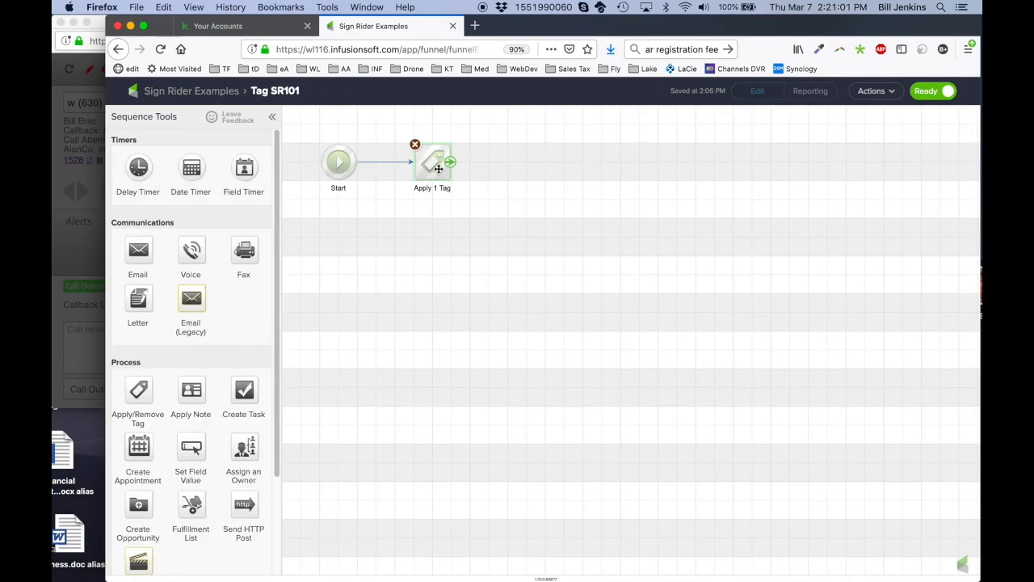
double_click(439, 169)
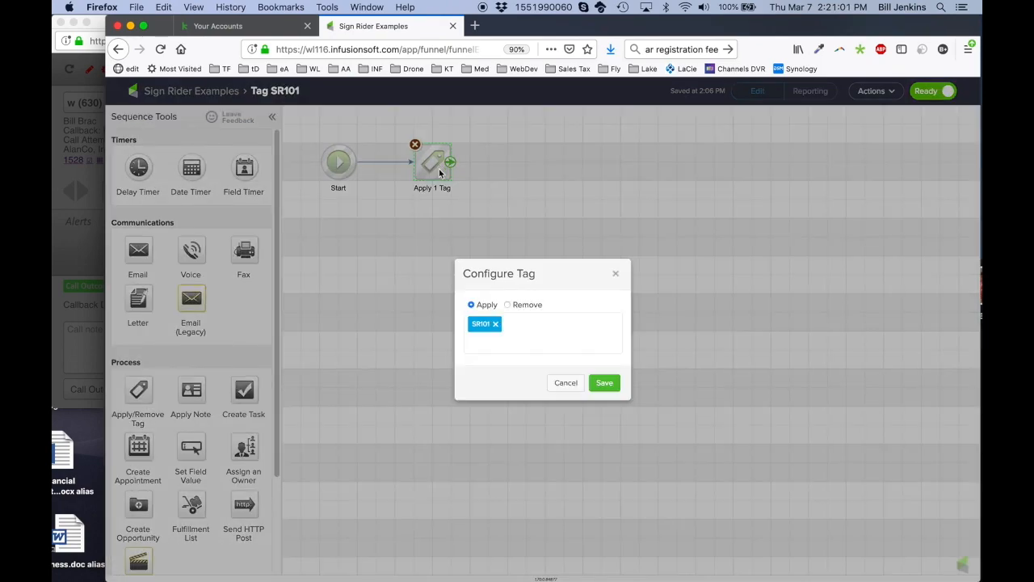
click(566, 383)
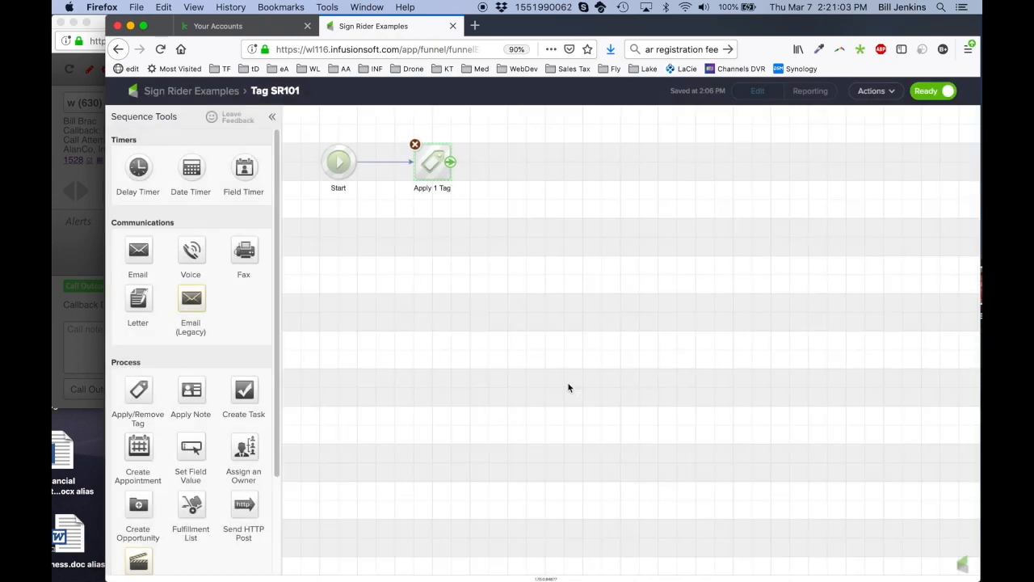
click(206, 91)
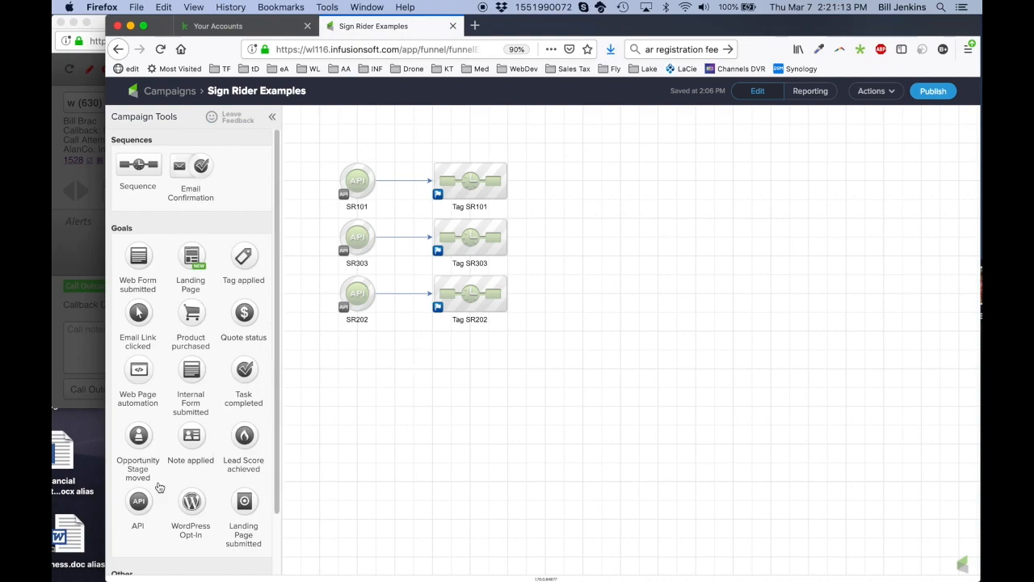
Place a new API goal below SR202 and look up the Get Email step's call name in turboDial
drag(139, 497, 360, 375)
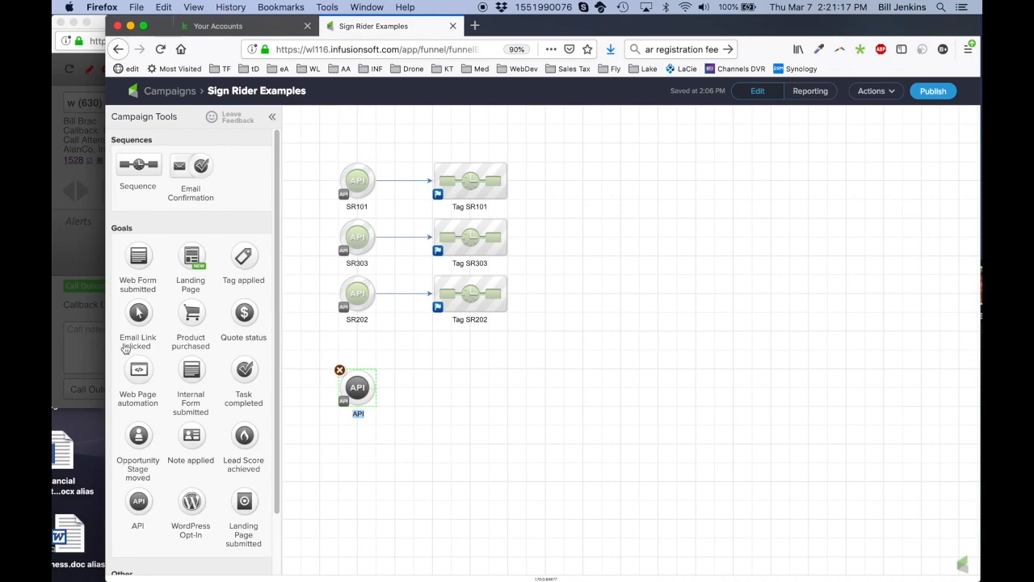
click(91, 326)
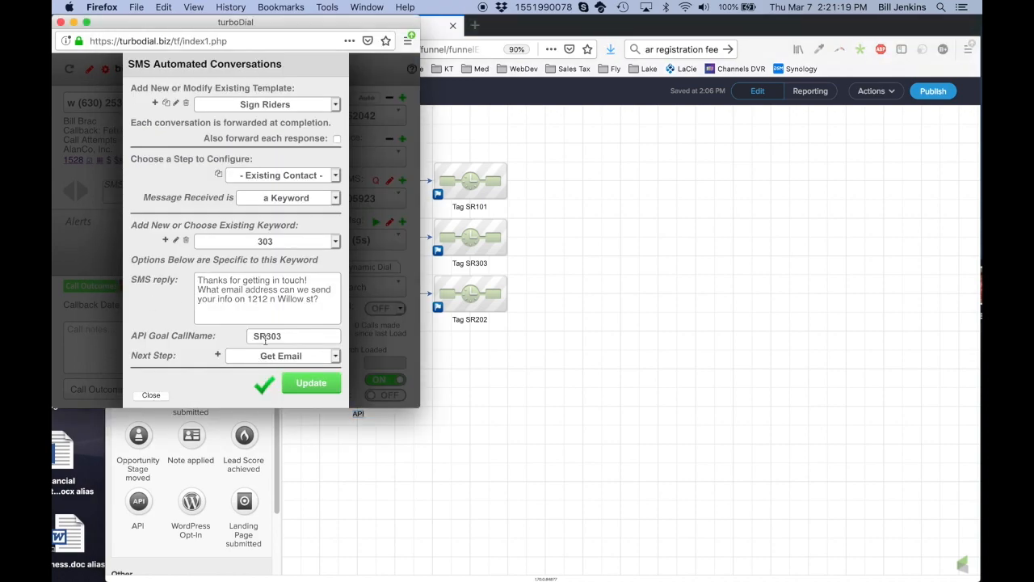
click(283, 177)
click(281, 185)
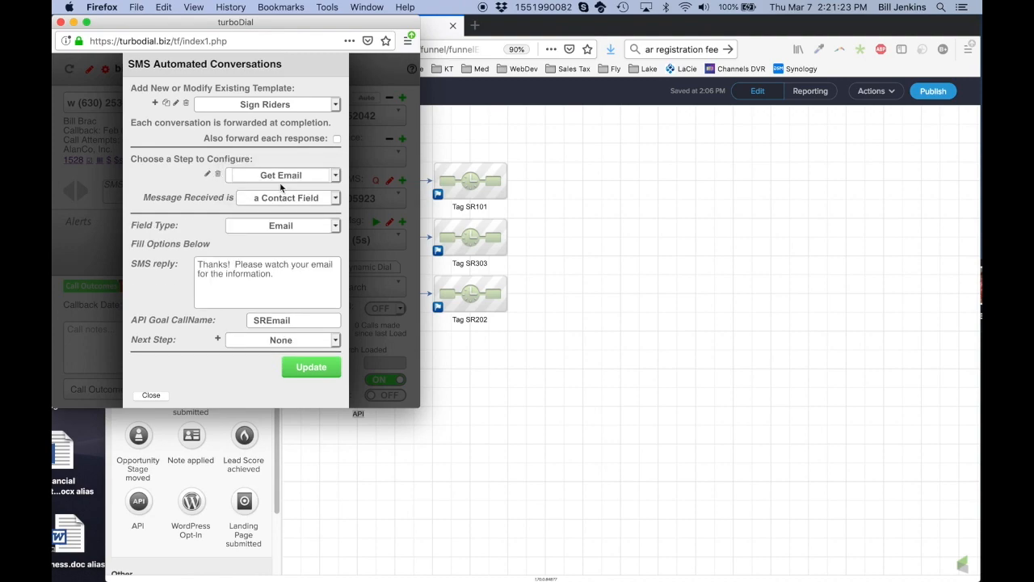
click(554, 378)
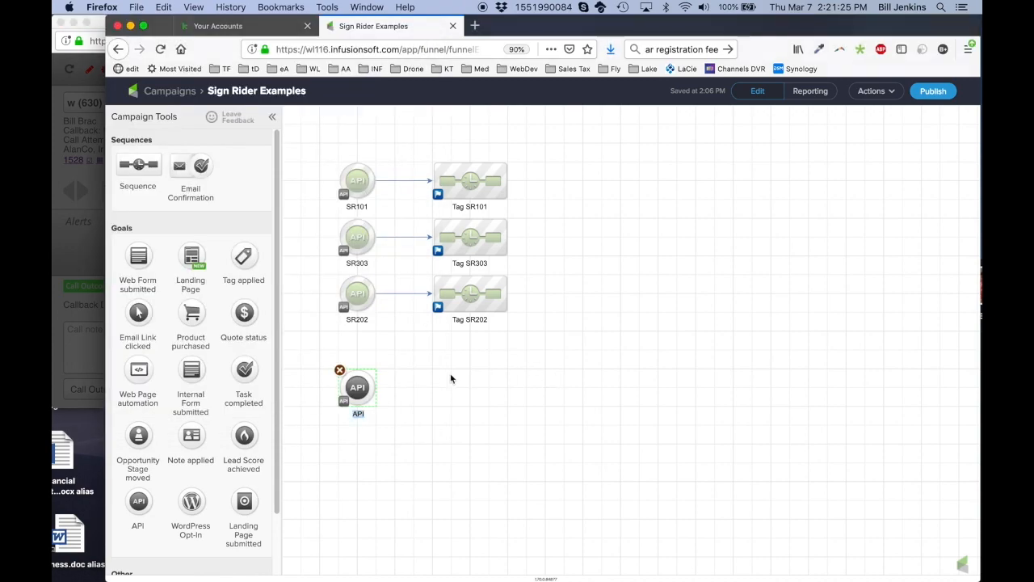
Configure the new API goal with integration turboDialSMS and call name SREmail, and save it
double_click(358, 388)
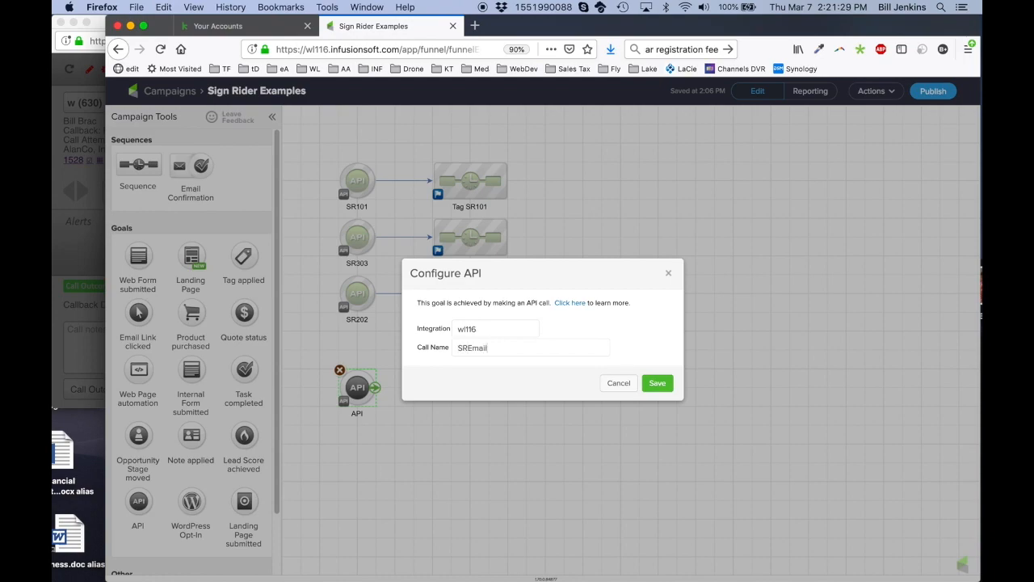
double_click(467, 329)
text(turboDialSMS)
click(658, 384)
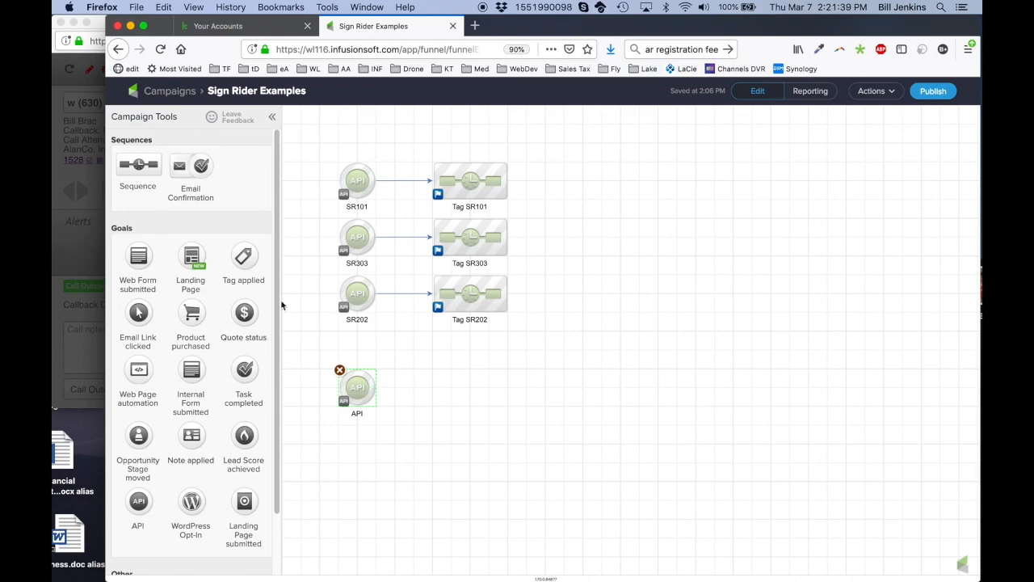
right_click(139, 165)
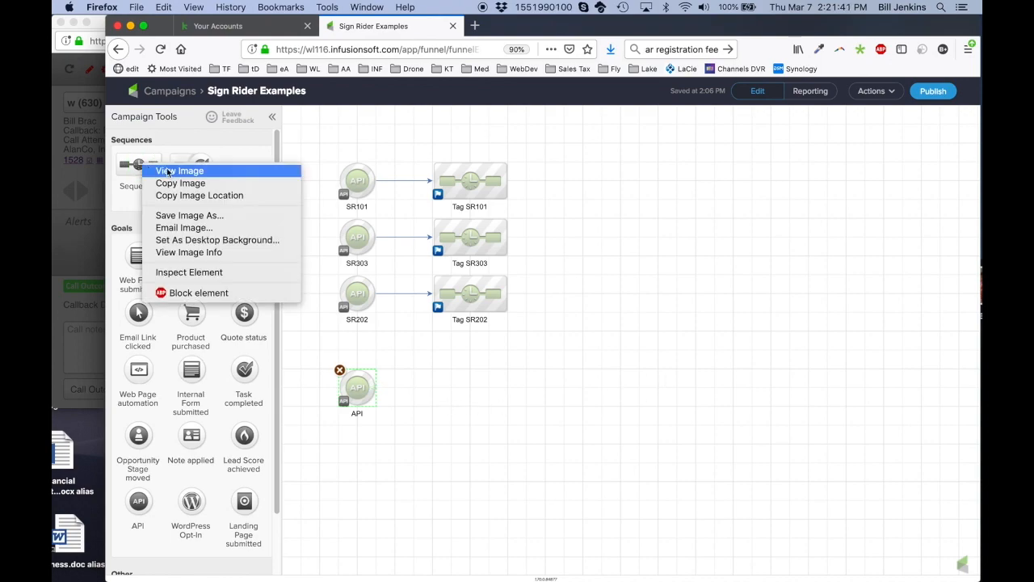
click(470, 395)
drag(139, 165, 449, 388)
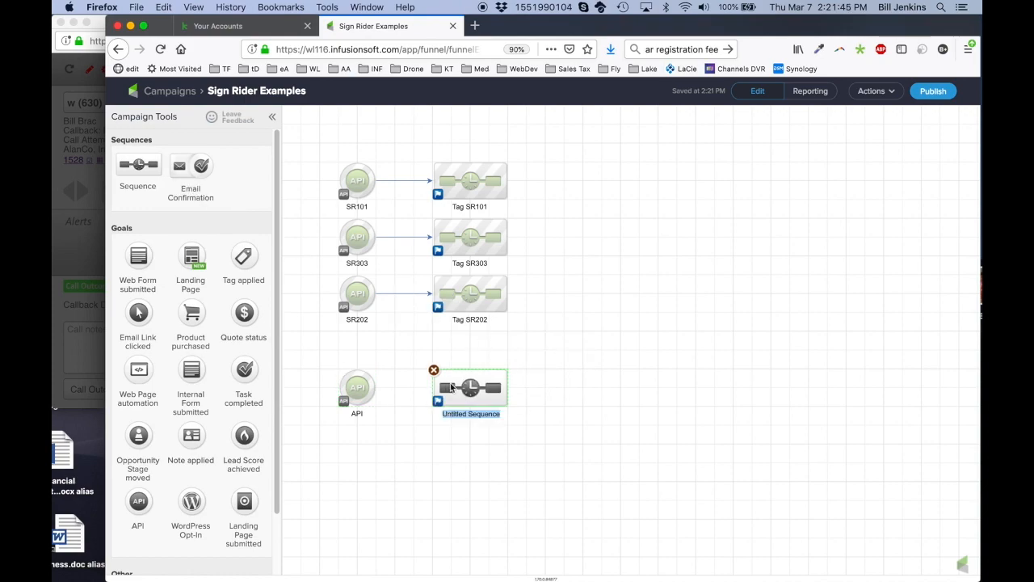
text(Send)
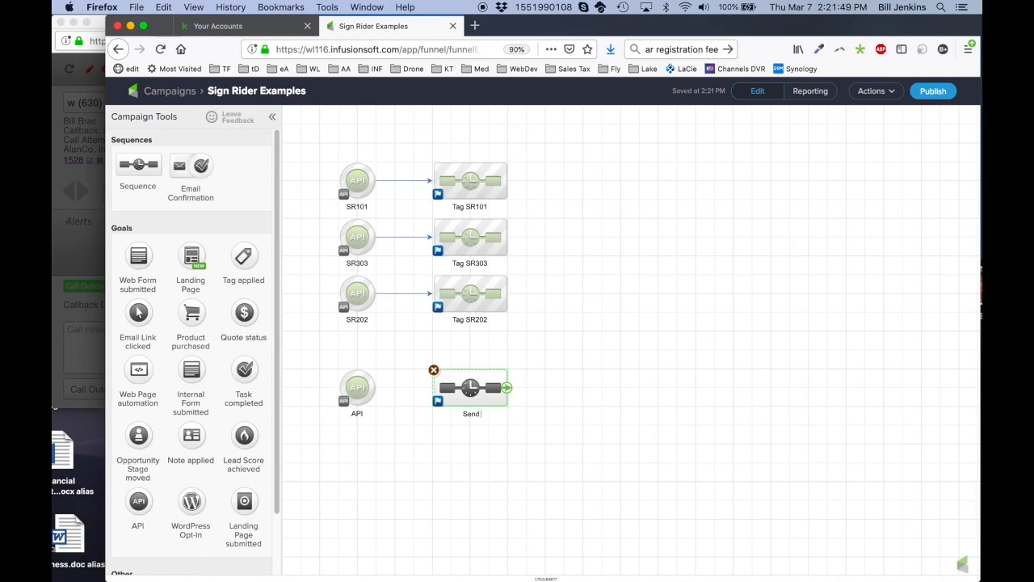
text( Info on)
key(ctrl+Left)
click(584, 352)
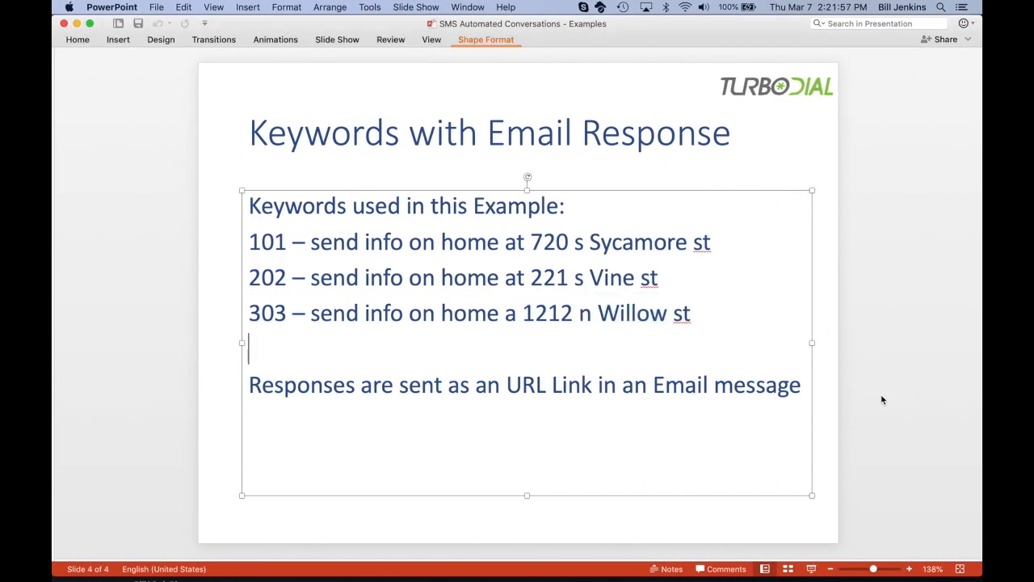
key(ctrl+Right)
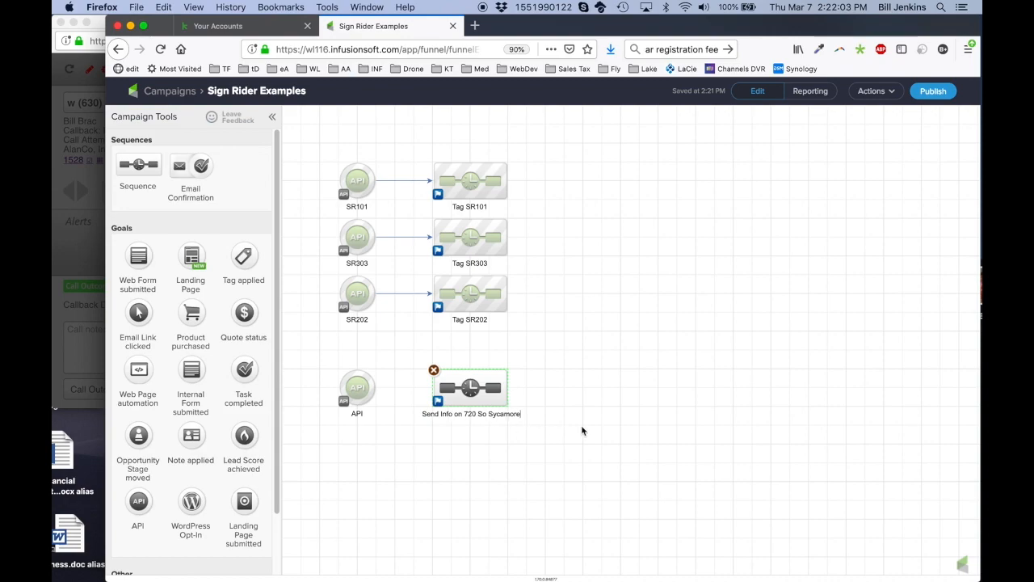
click(618, 428)
mouse_move(374, 388)
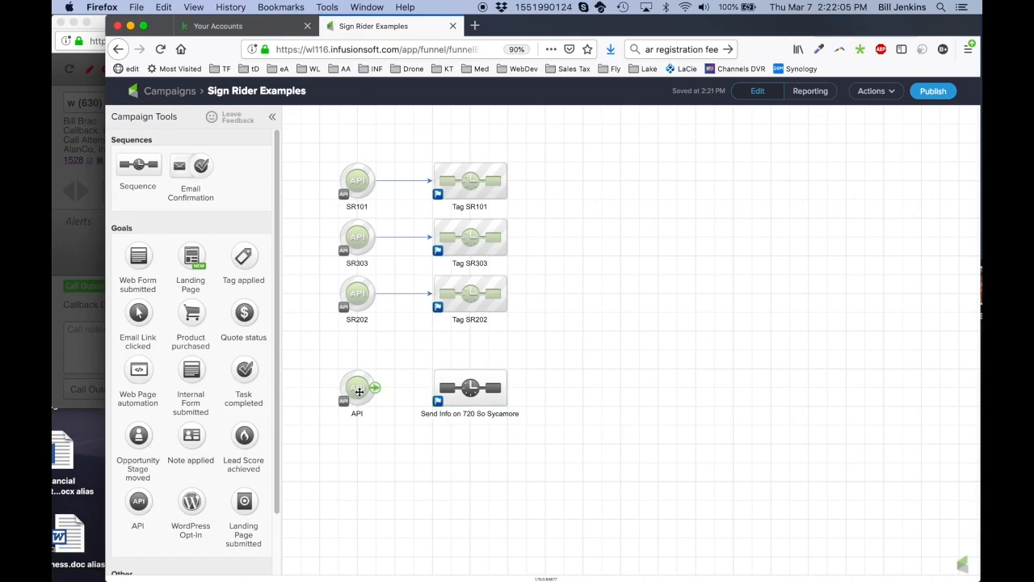
drag(376, 390, 482, 454)
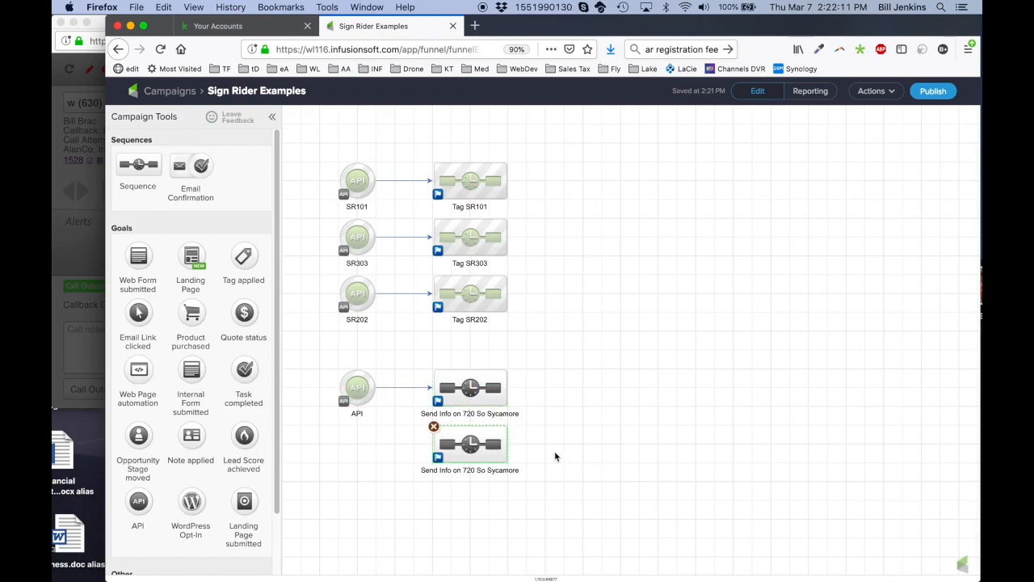
key(super+Tab)
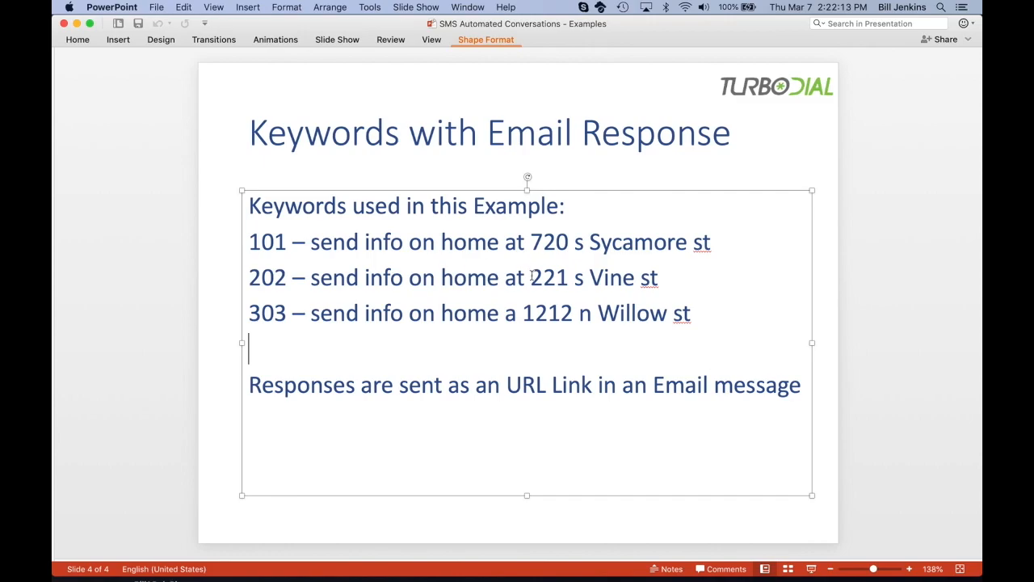
drag(531, 274, 658, 282)
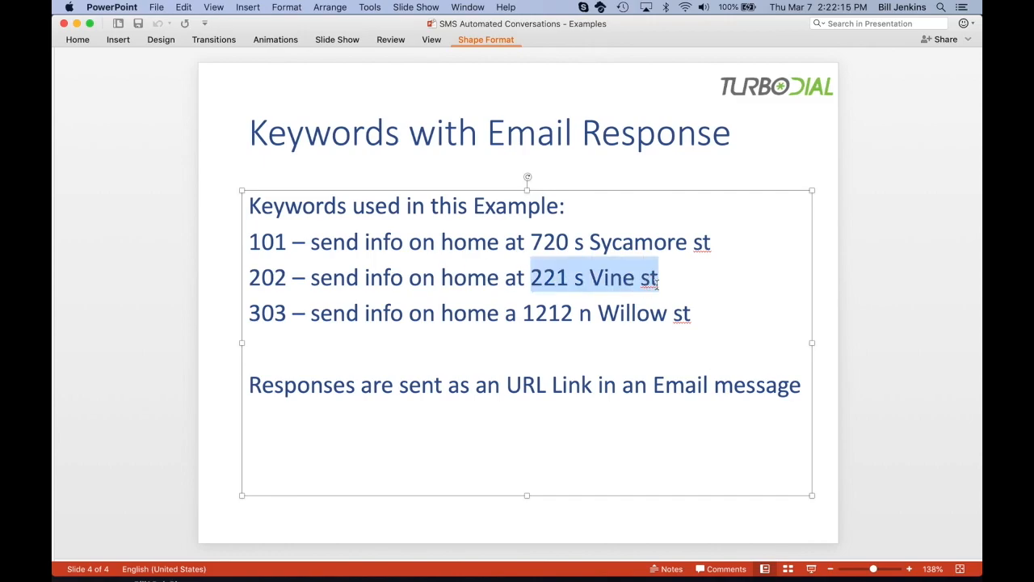
key(super+Tab)
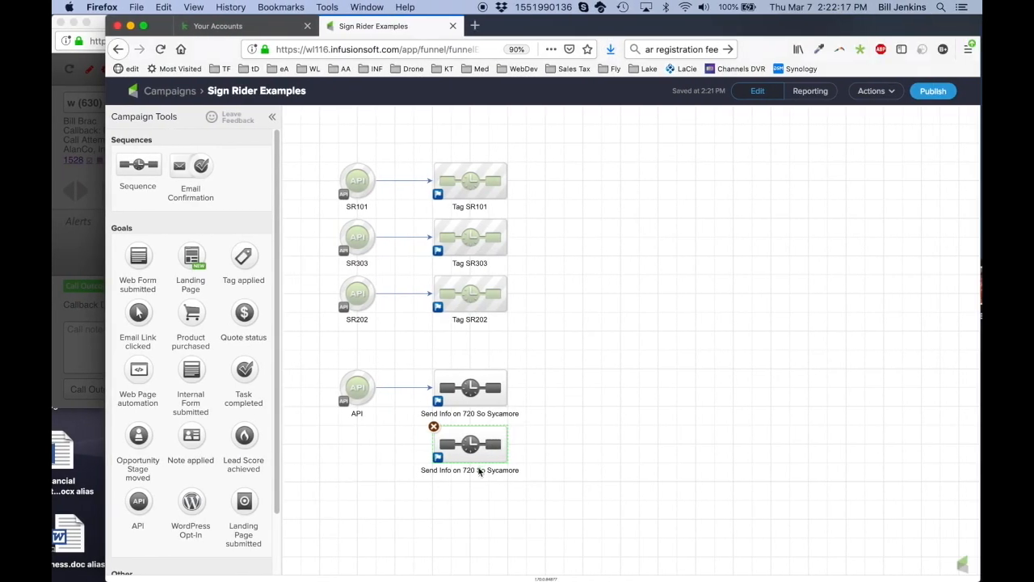
click(471, 470)
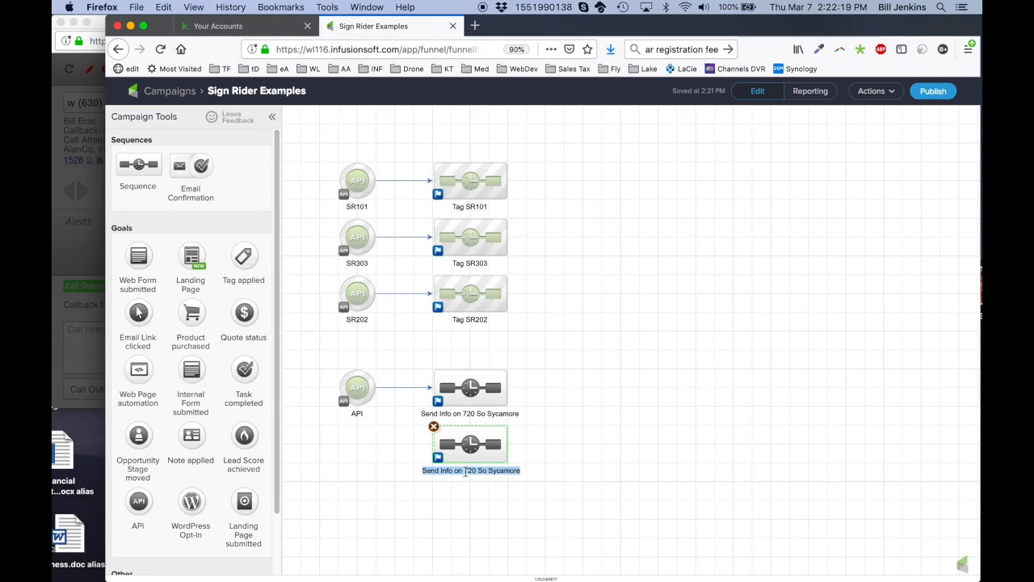
drag(464, 470, 517, 473)
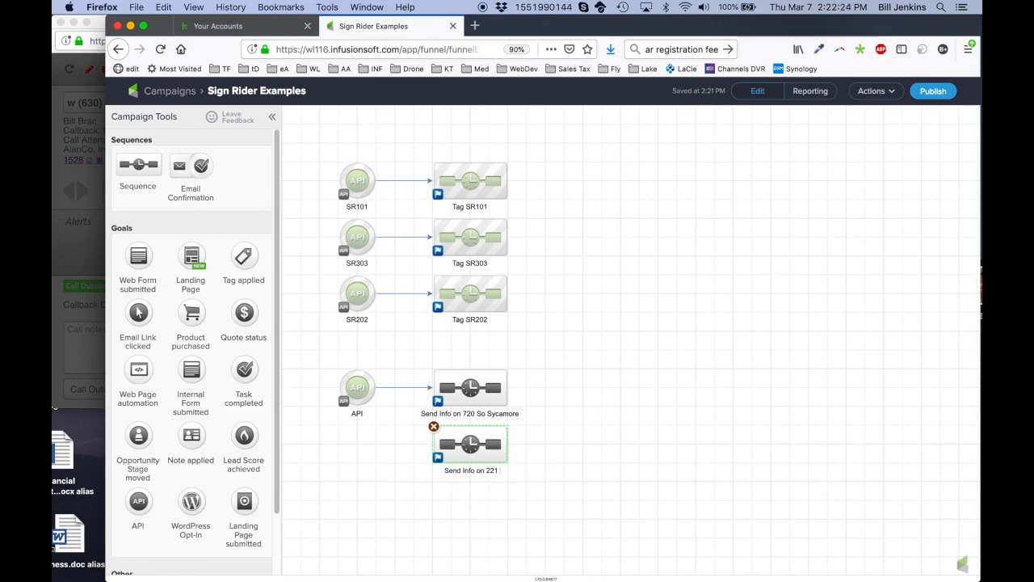
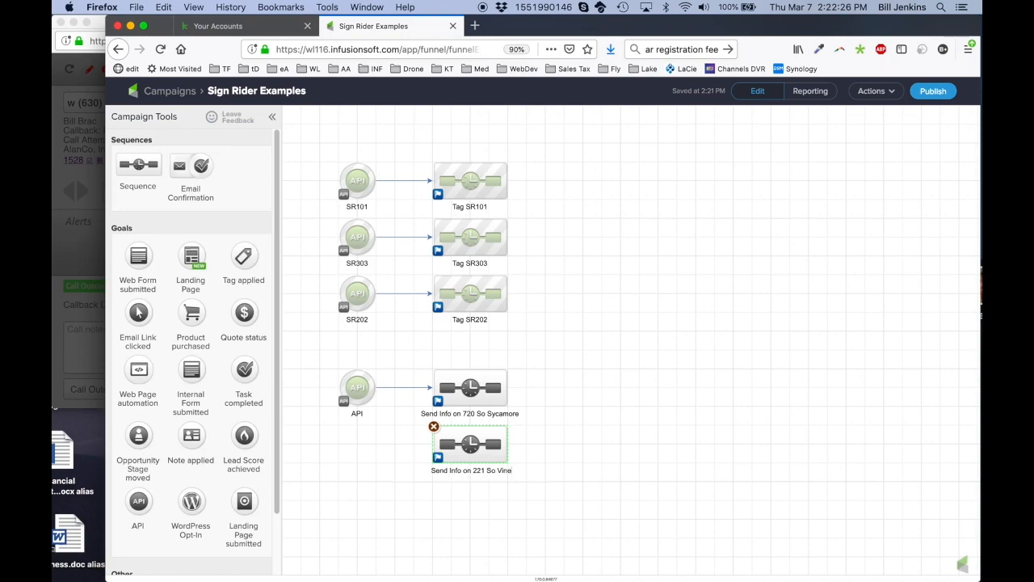
drag(468, 447, 471, 525)
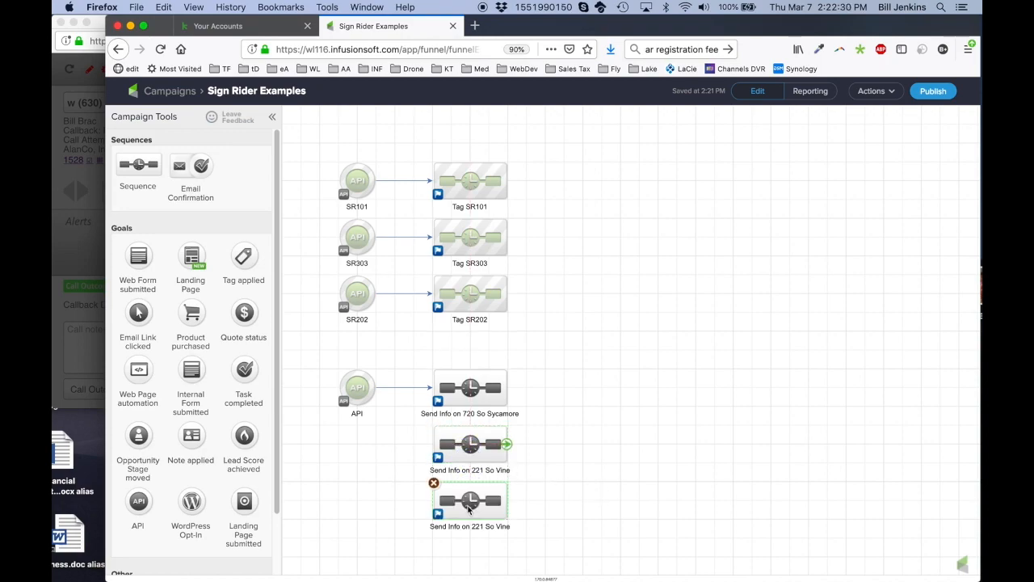
key(ctrl+Left)
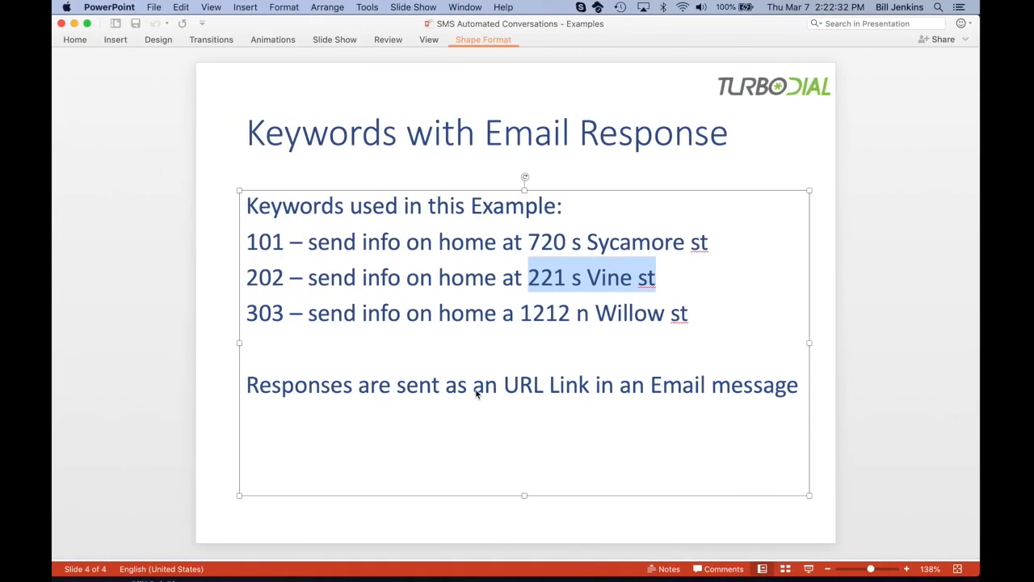
click(555, 347)
key(ctrl+Right)
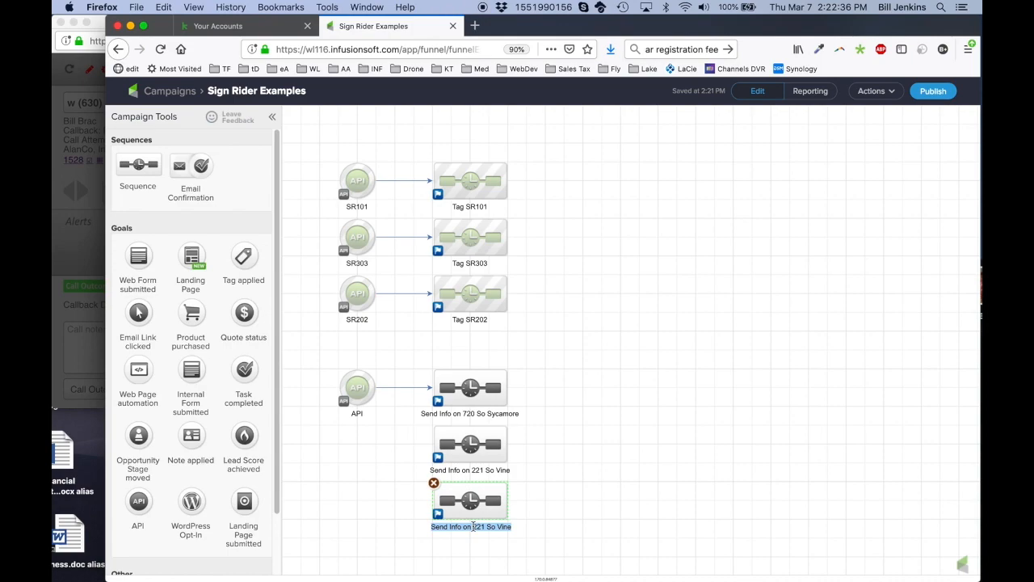
drag(473, 526, 519, 526)
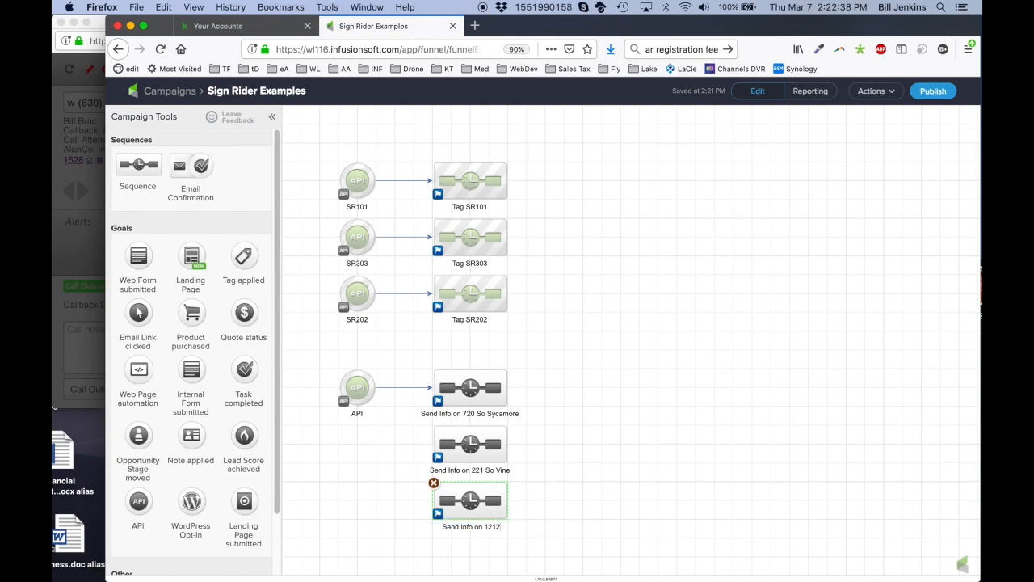
click(654, 485)
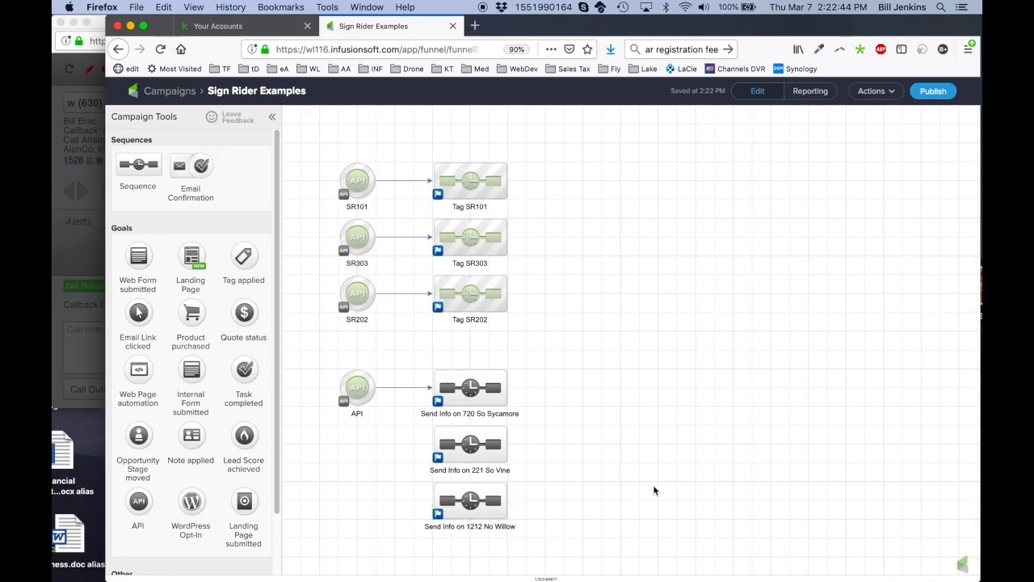
drag(375, 394, 467, 444)
drag(375, 394, 439, 491)
drag(565, 355, 423, 526)
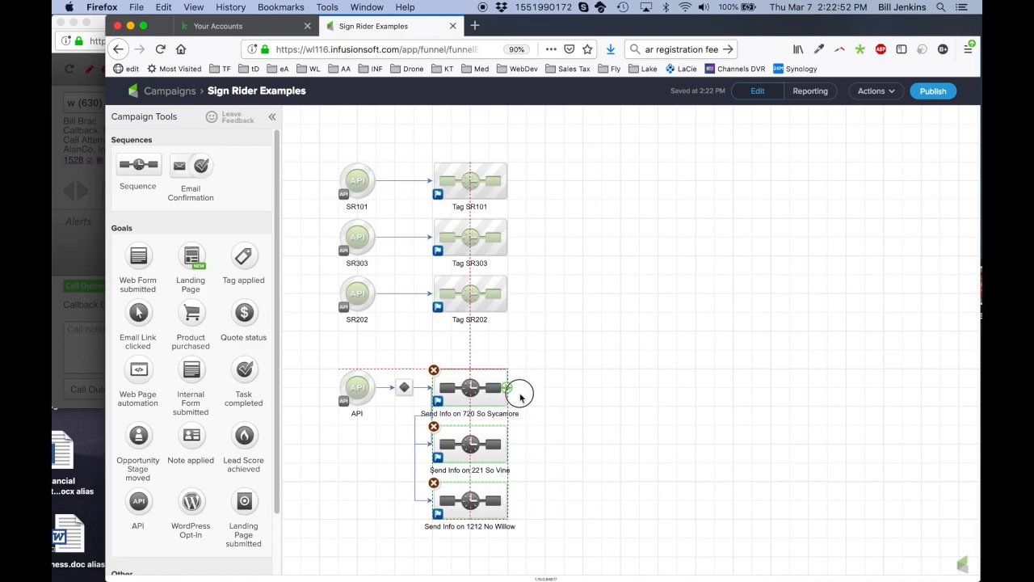
drag(522, 393, 578, 393)
click(689, 382)
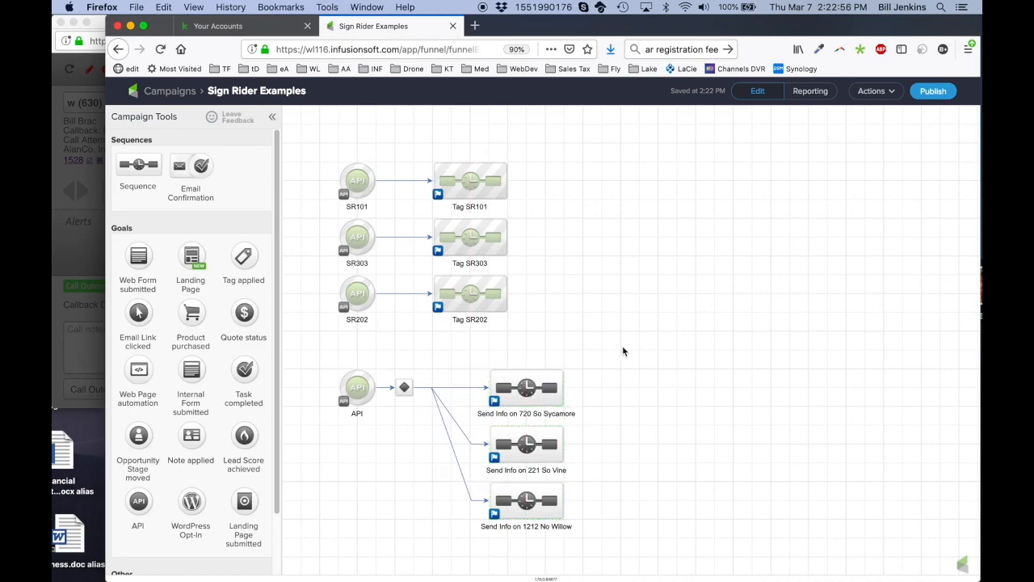
click(89, 345)
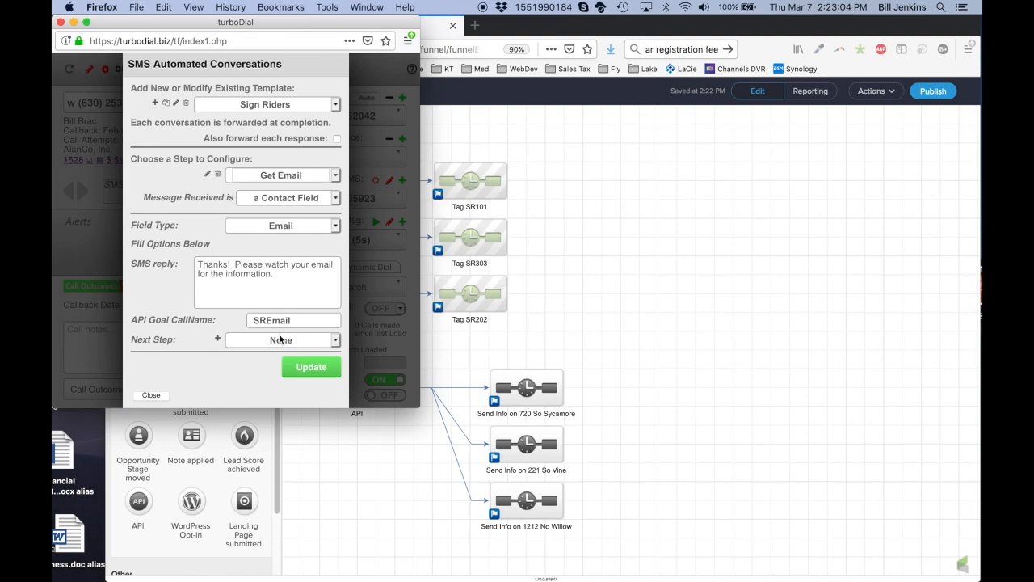
Confirm the Get Email step uses call name SREmail and bring the Sign Rider Examples campaign back
click(611, 348)
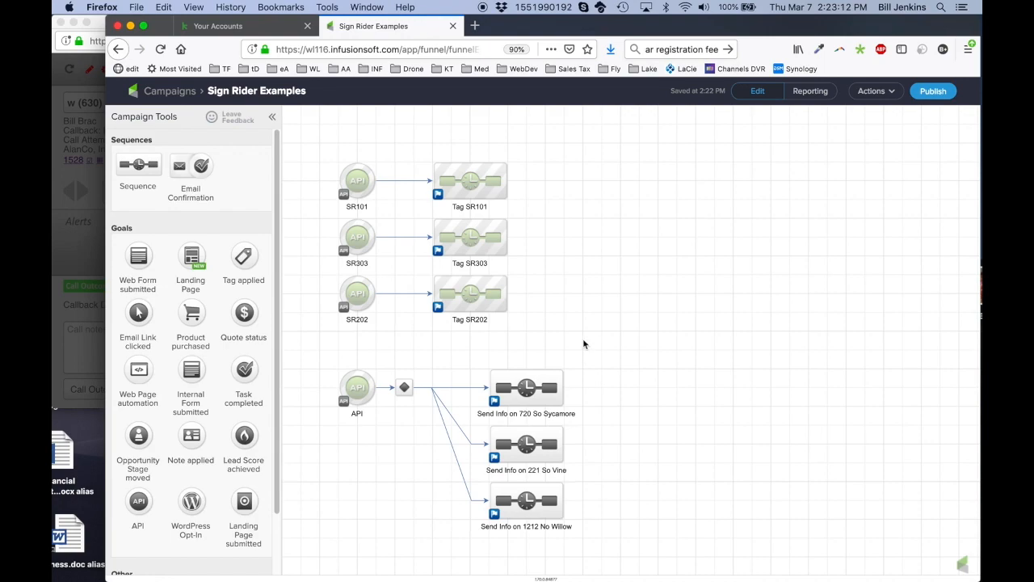
double_click(403, 387)
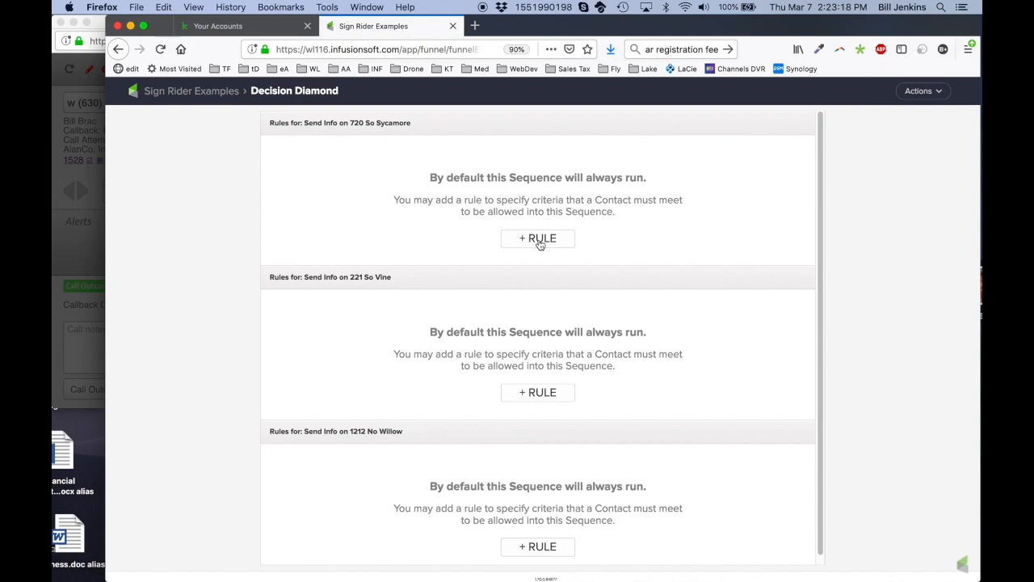
drag(347, 122, 429, 120)
click(477, 123)
click(538, 237)
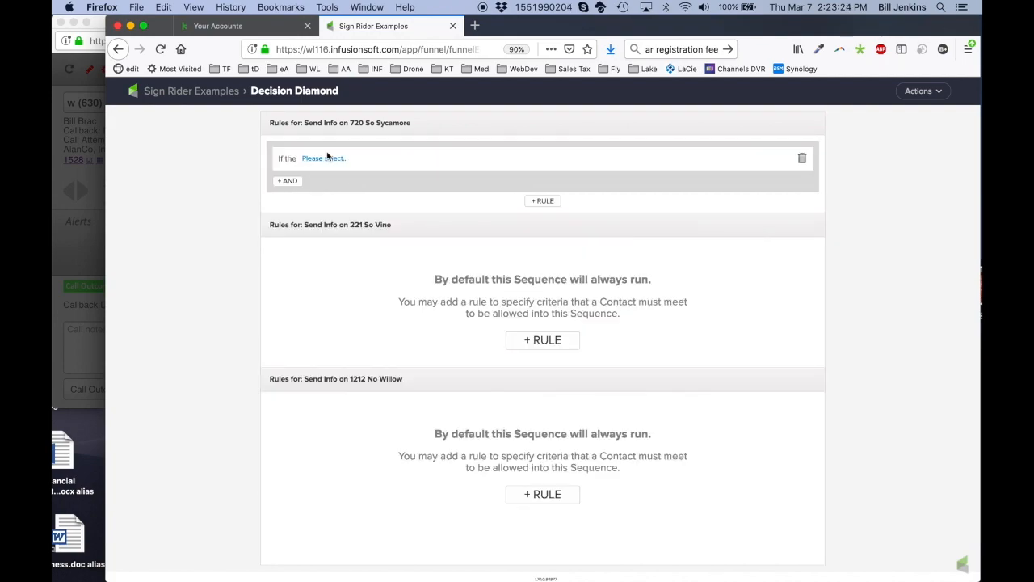
click(326, 160)
click(322, 171)
click(360, 159)
click(352, 171)
click(392, 159)
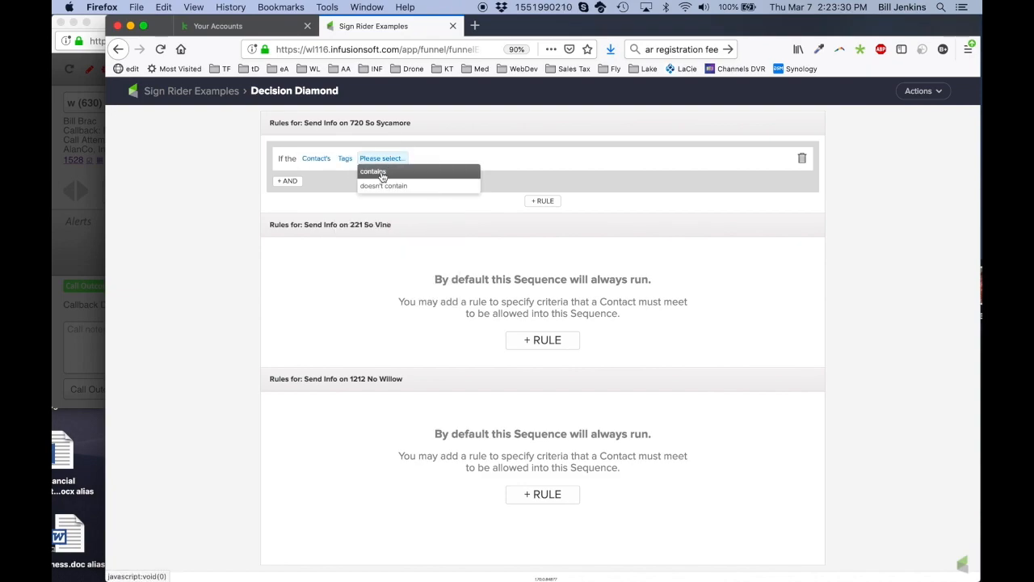
click(380, 172)
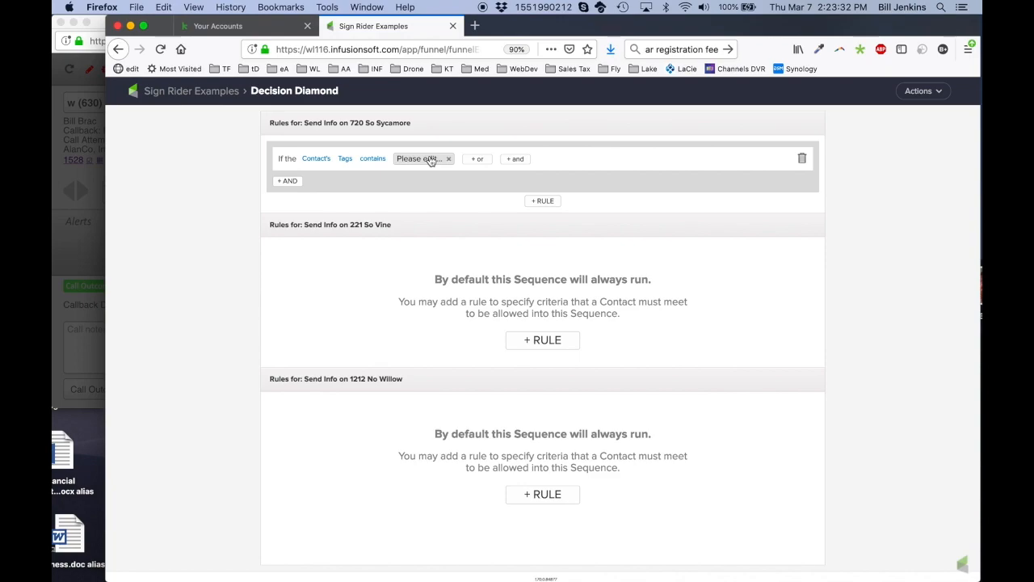
click(432, 160)
text(SR101)
key(Return)
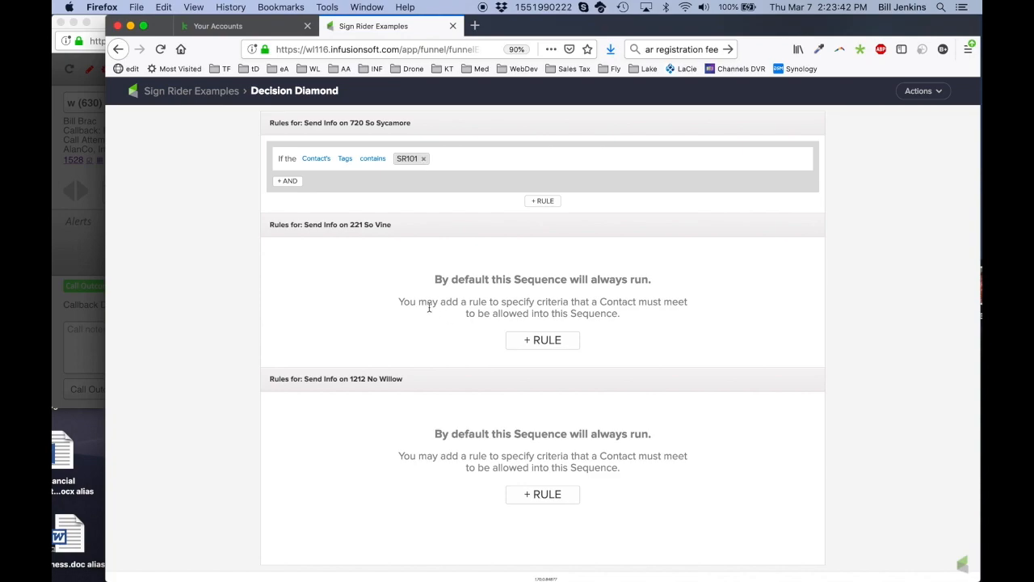
key(ctrl+Left)
key(ctrl+Right)
click(546, 340)
click(329, 260)
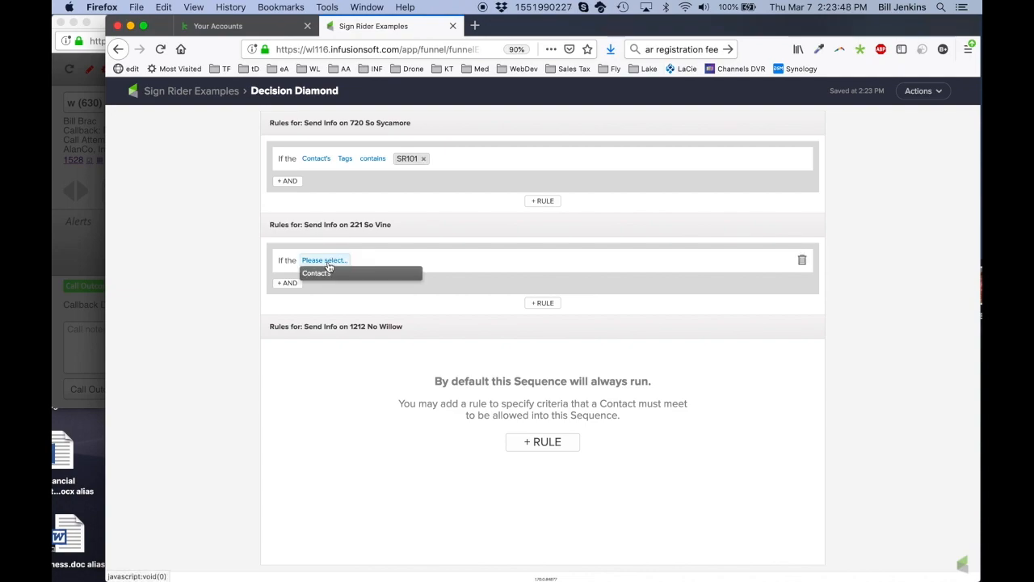
click(327, 273)
click(360, 261)
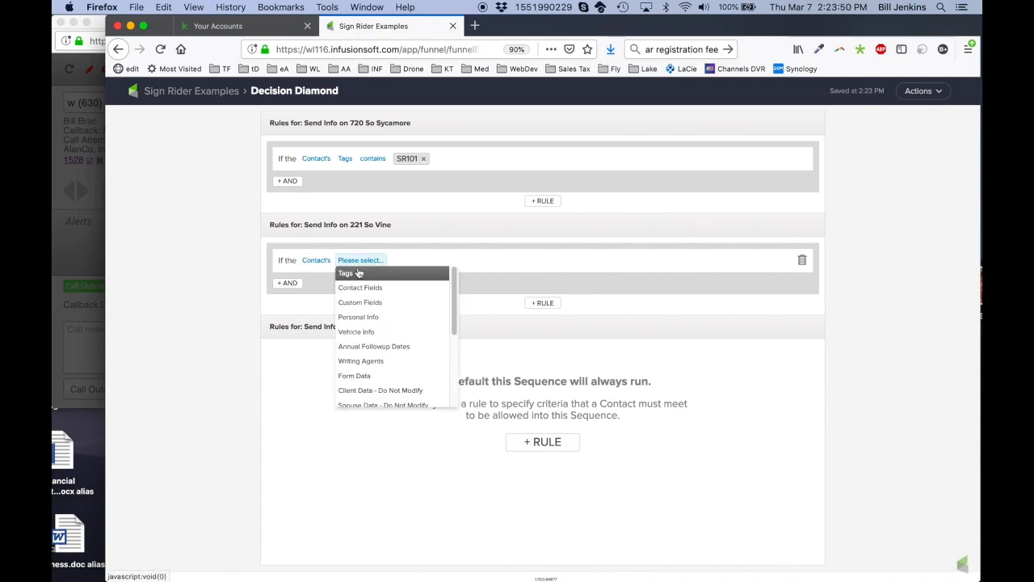
click(357, 275)
click(386, 262)
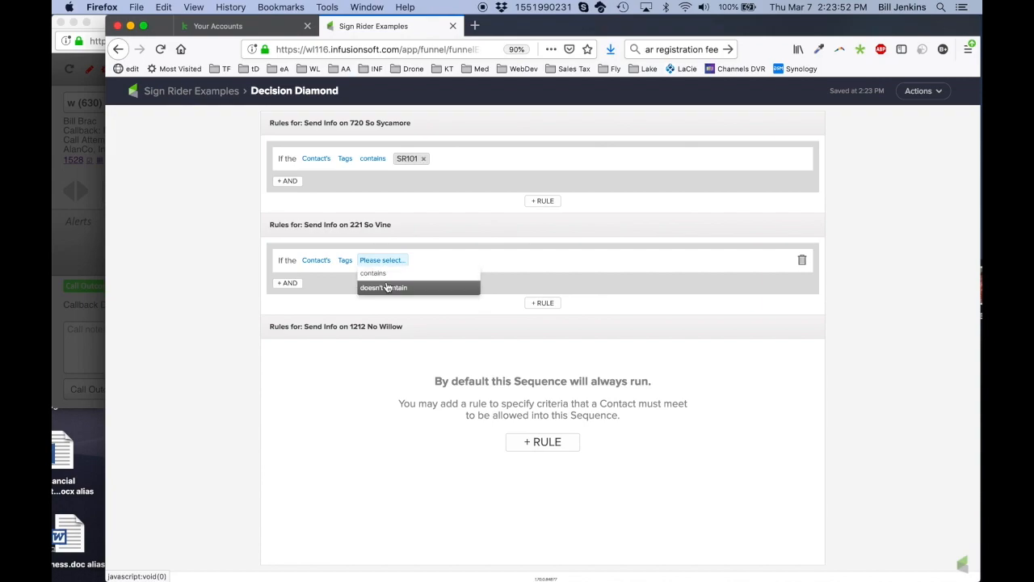
click(382, 280)
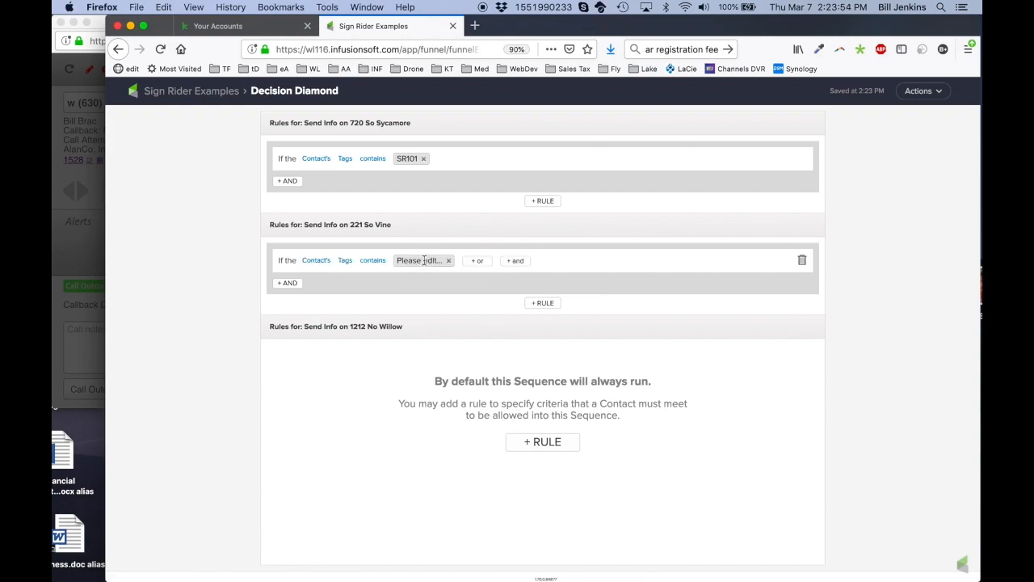
click(418, 261)
text(S)
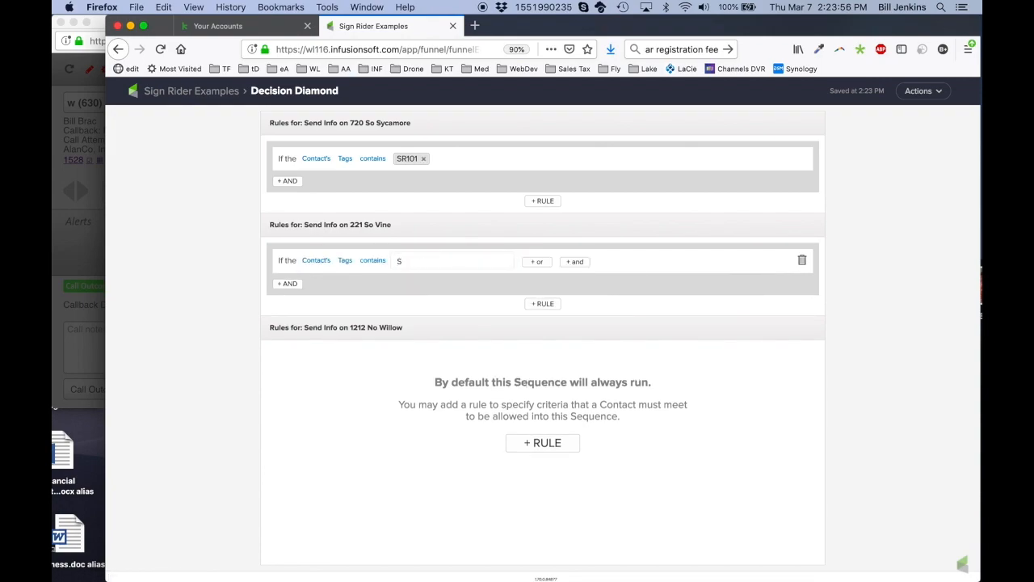
text(R202)
key(Return)
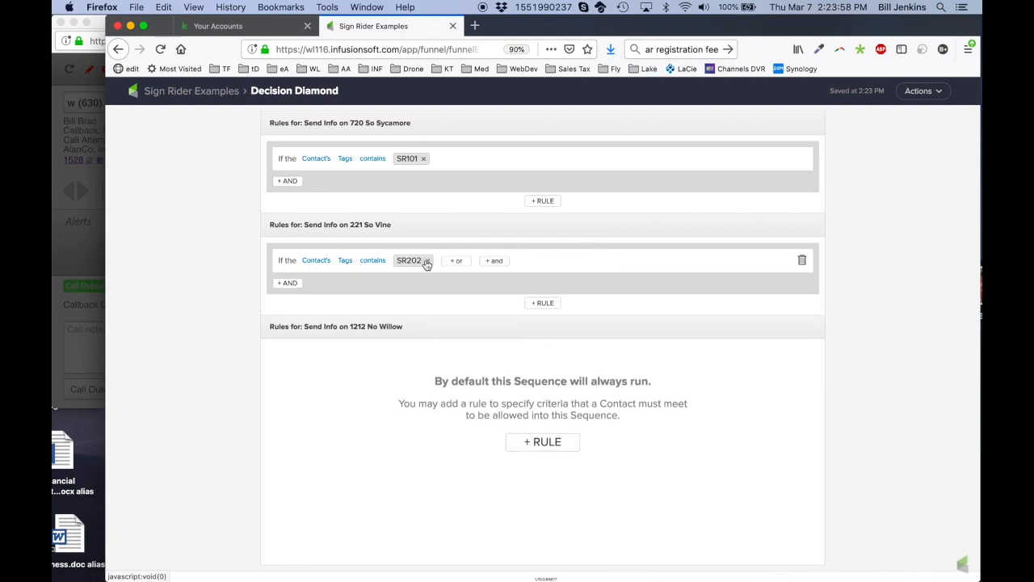
click(543, 442)
click(323, 362)
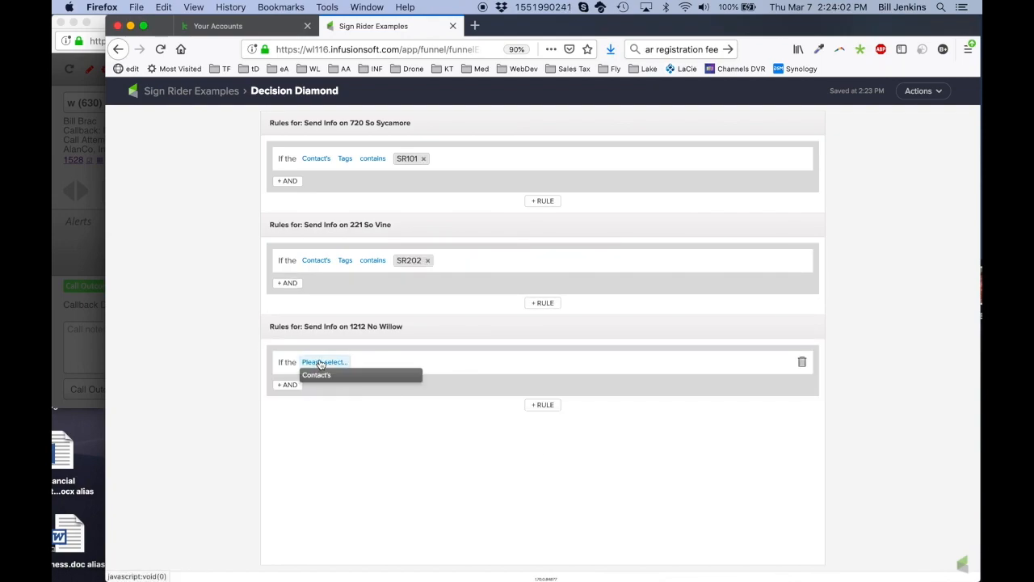
click(322, 377)
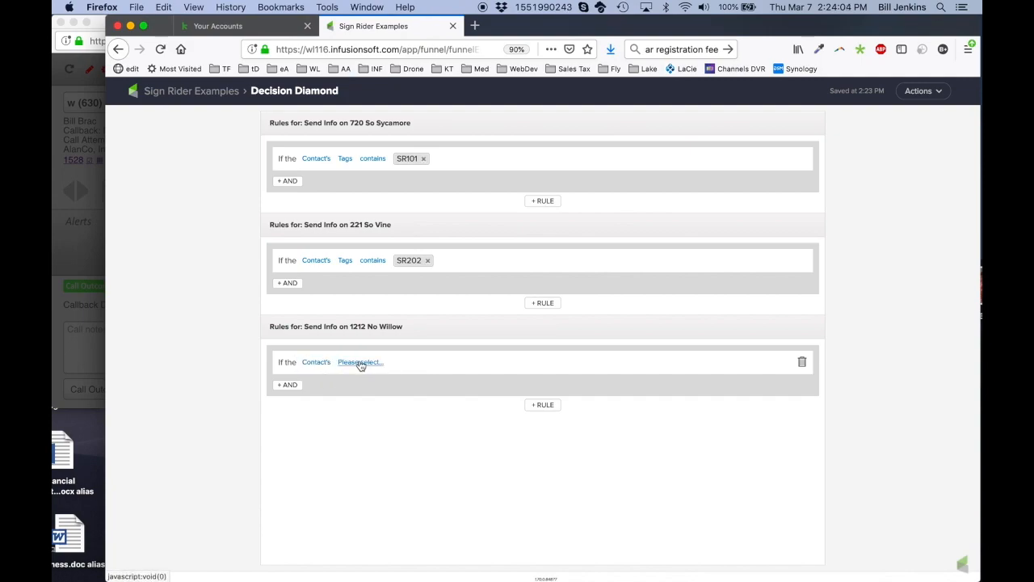
click(360, 364)
click(354, 374)
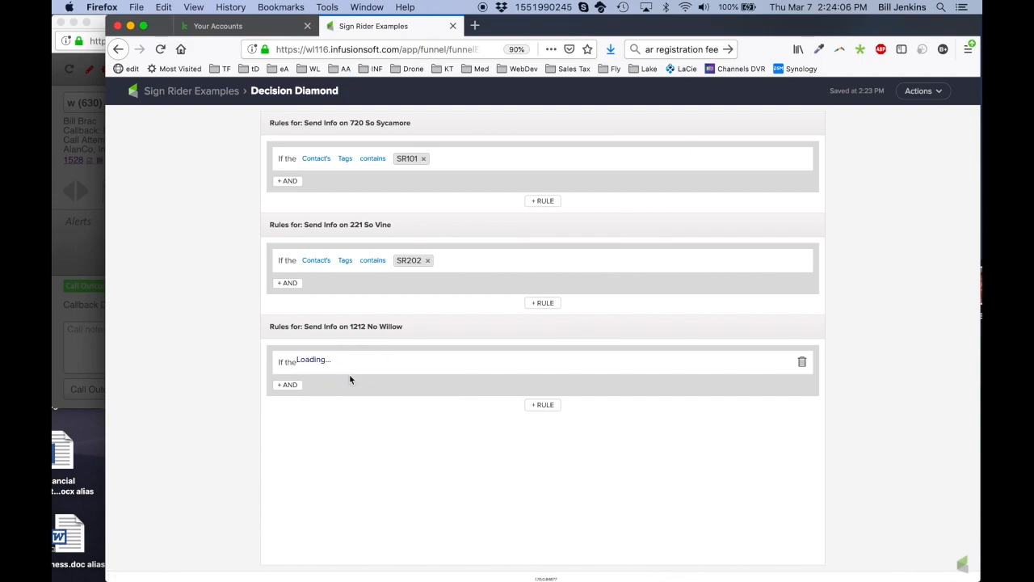
click(380, 365)
click(376, 374)
click(419, 362)
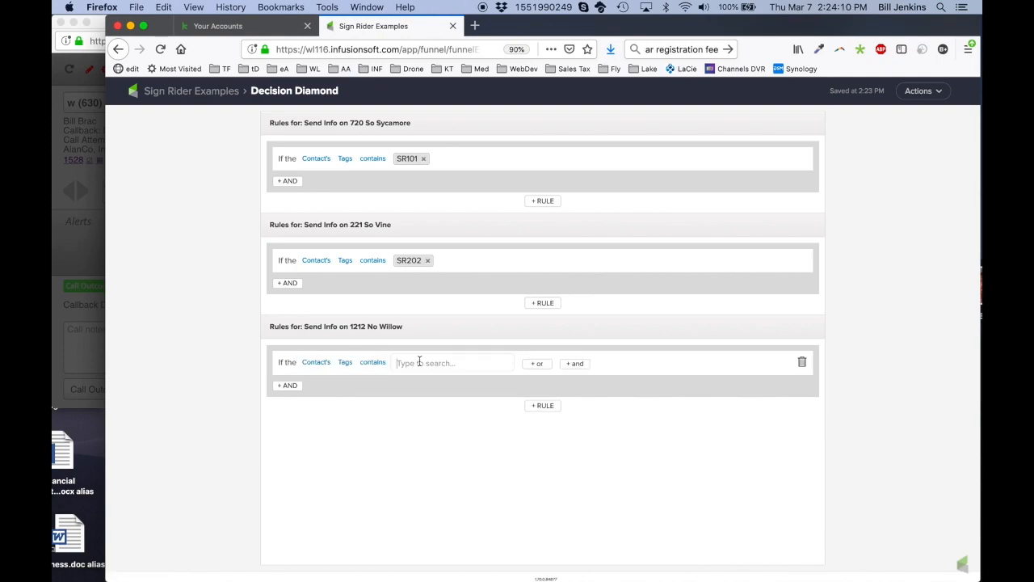
text(SR303)
click(492, 401)
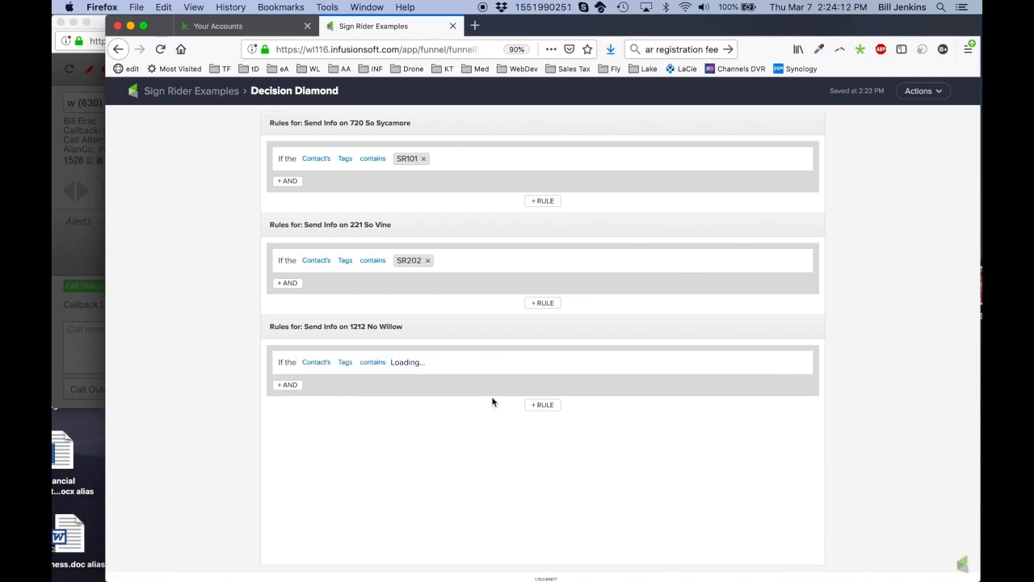
click(208, 94)
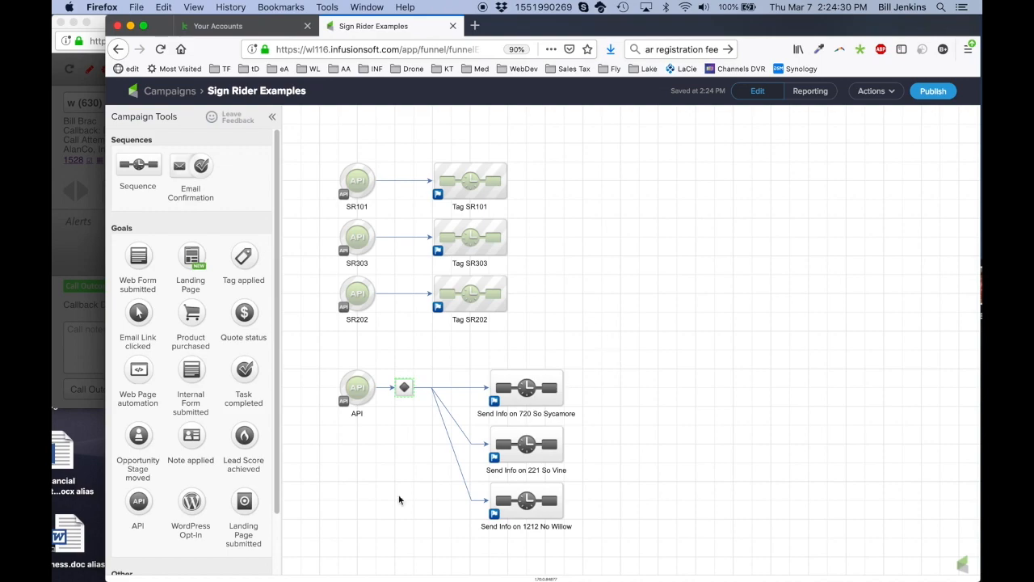
mouse_move(357, 392)
double_click(529, 391)
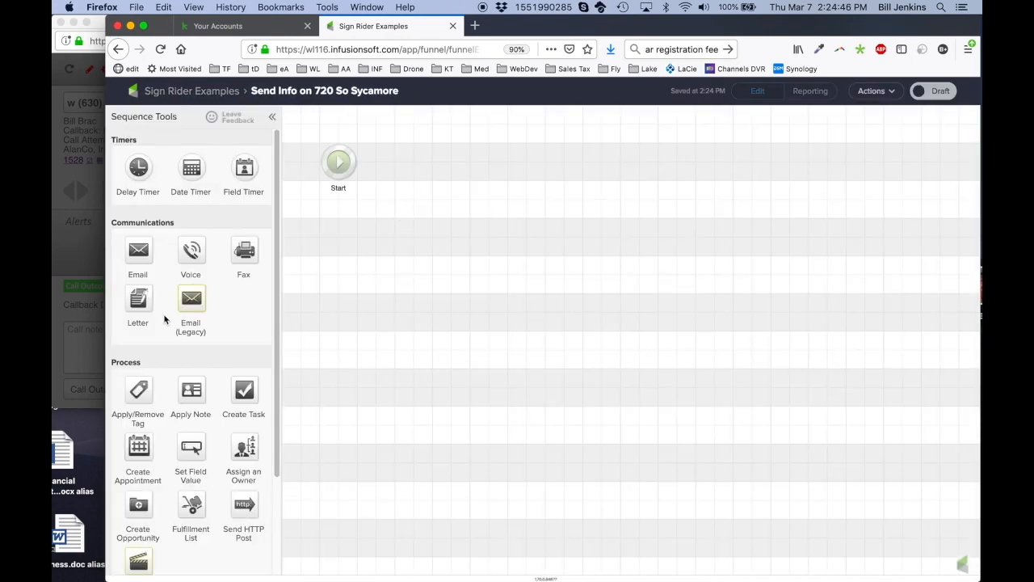
drag(184, 303, 451, 160)
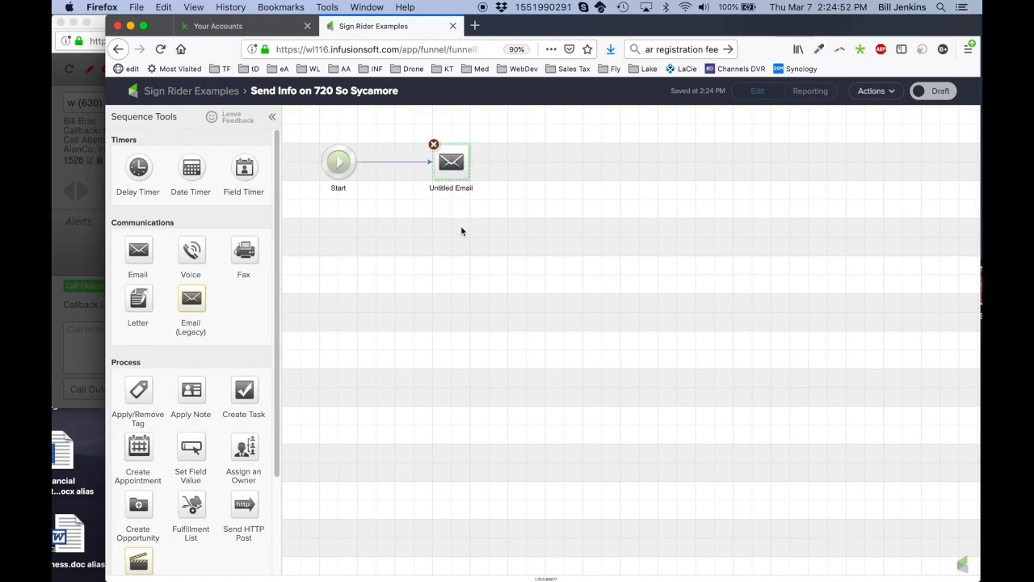
mouse_move(449, 167)
click(224, 93)
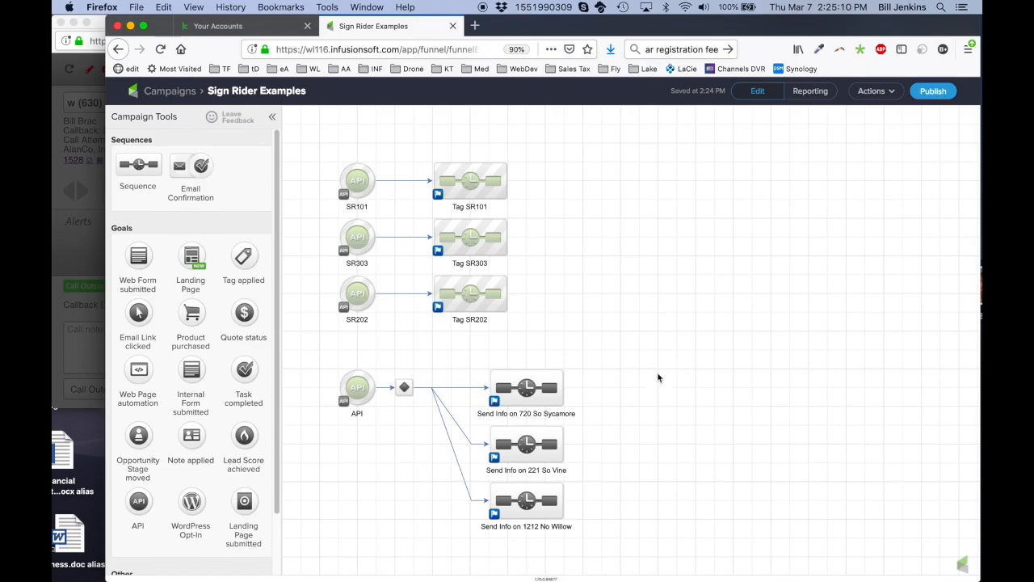
Save and confirm the Get Email step update, then close the SMS Automated Conversations editor
key(super+Tab)
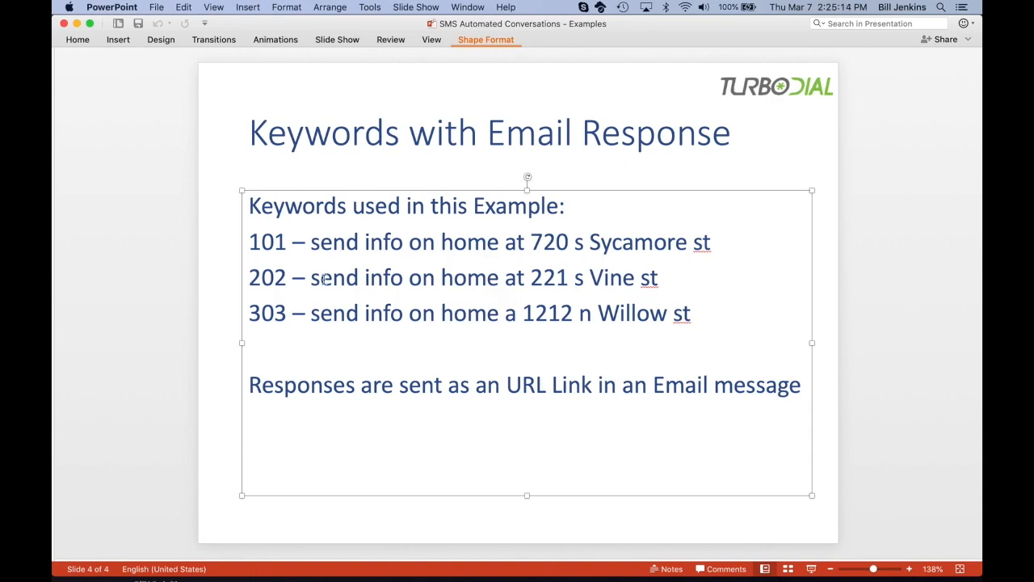
key(super+Tab)
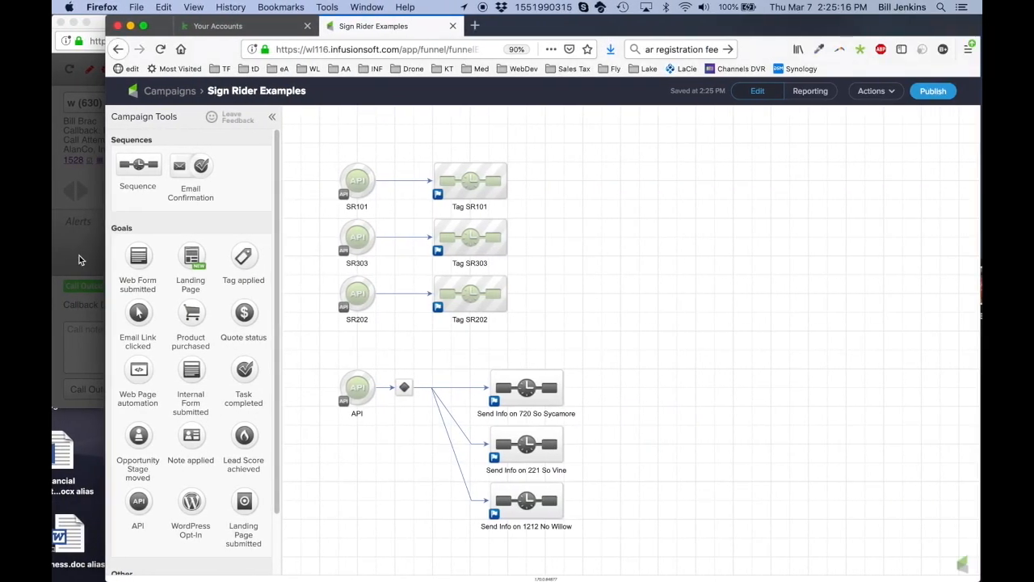
click(84, 259)
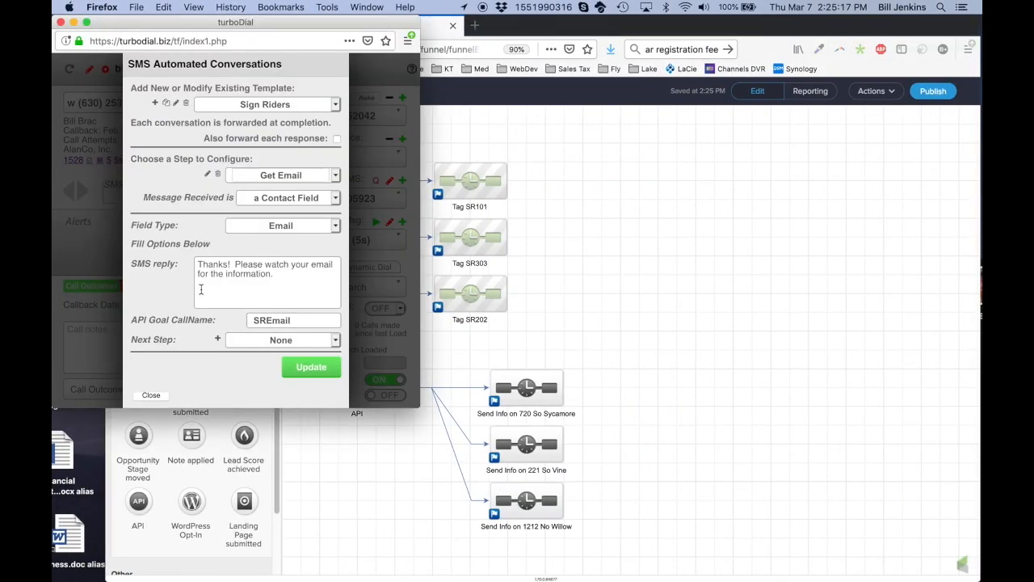
click(312, 369)
click(273, 216)
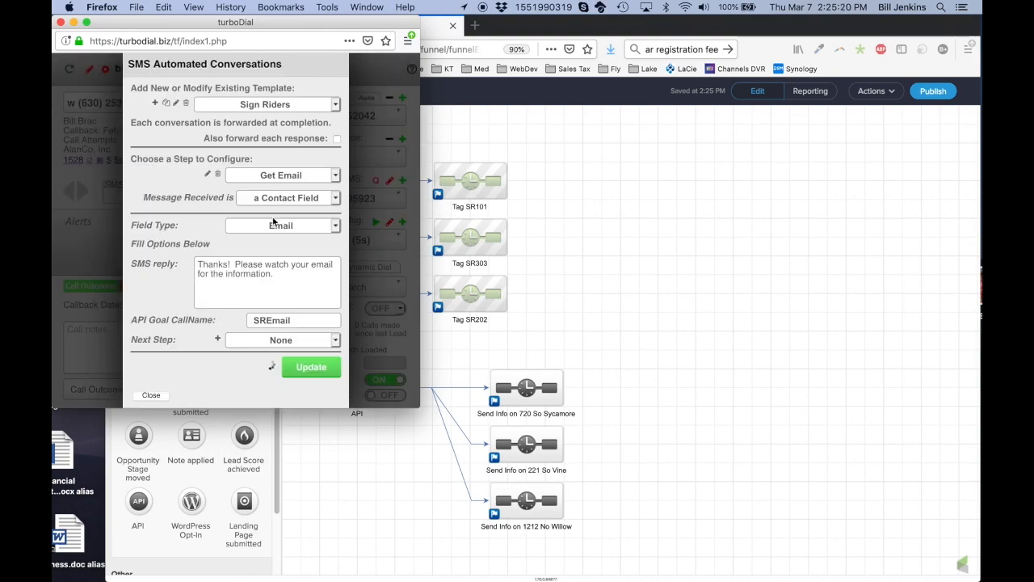
click(149, 394)
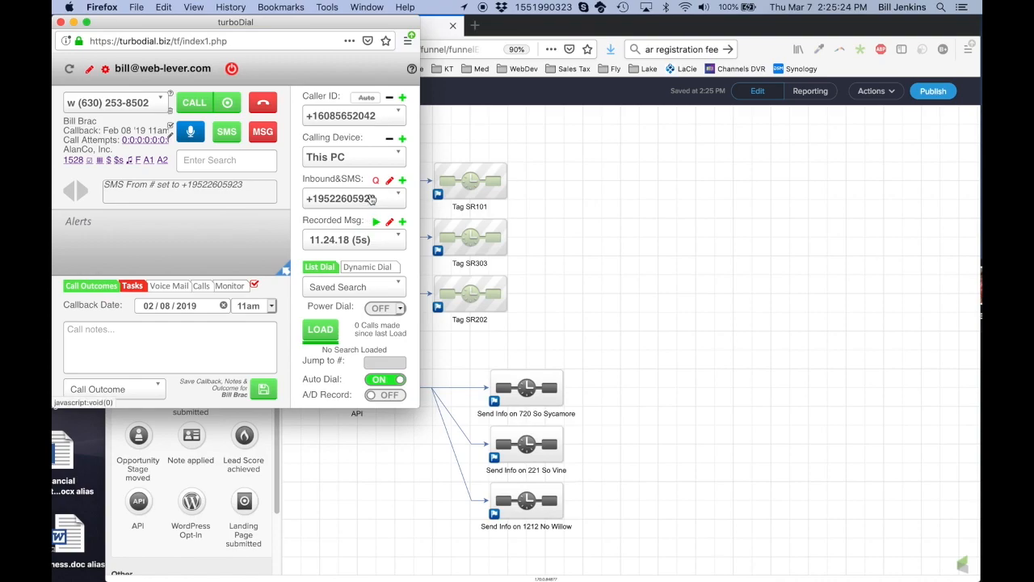
Assign the Sign Riders SMS conversation to the chosen inbound number and save its settings
click(370, 199)
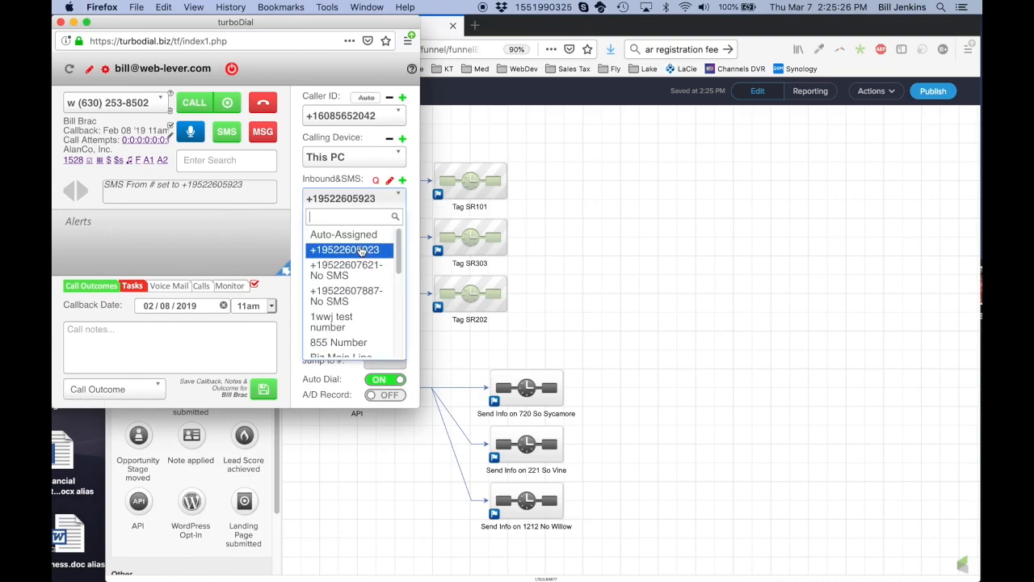
click(379, 250)
click(390, 181)
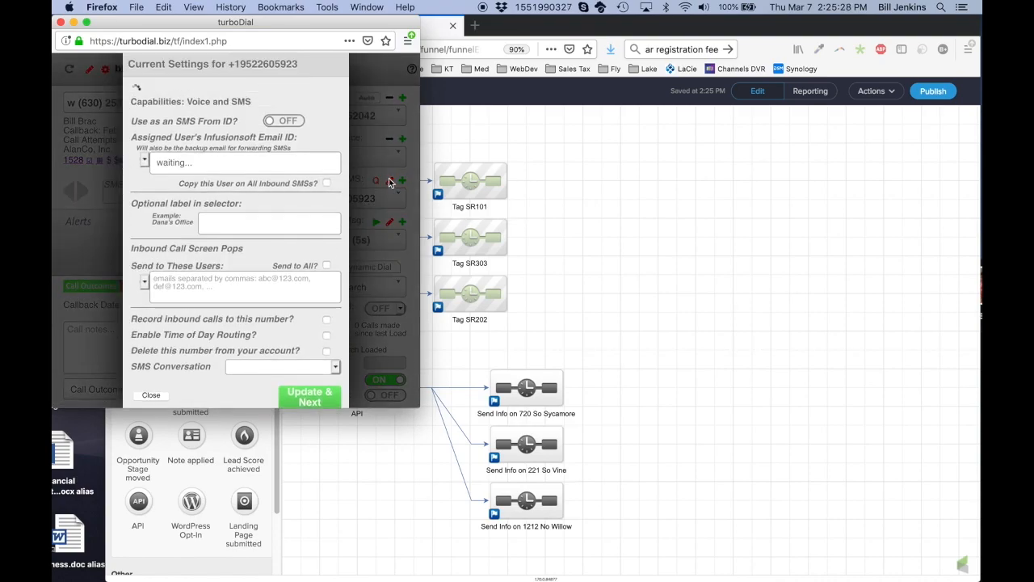
click(295, 354)
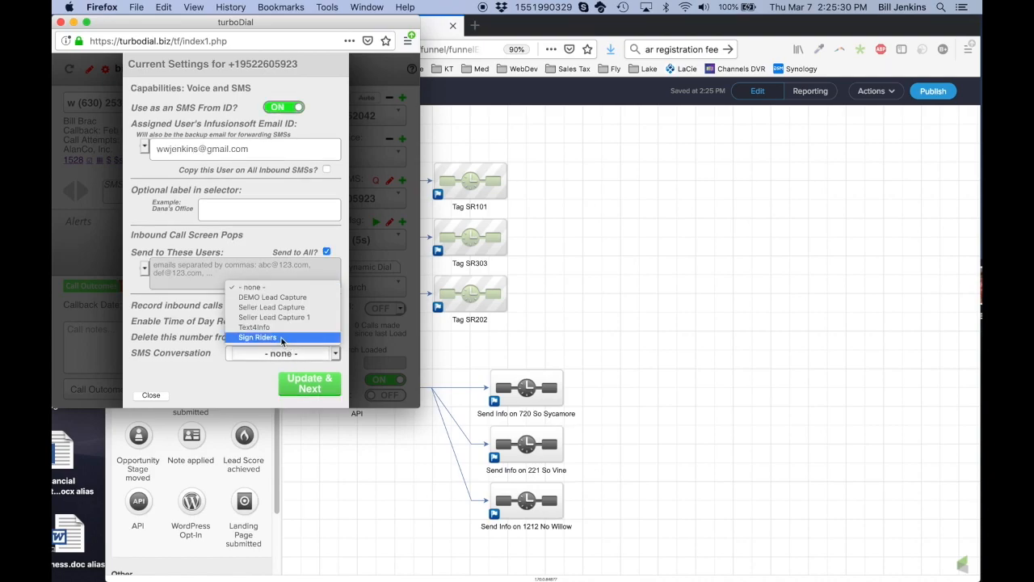
click(282, 337)
click(313, 387)
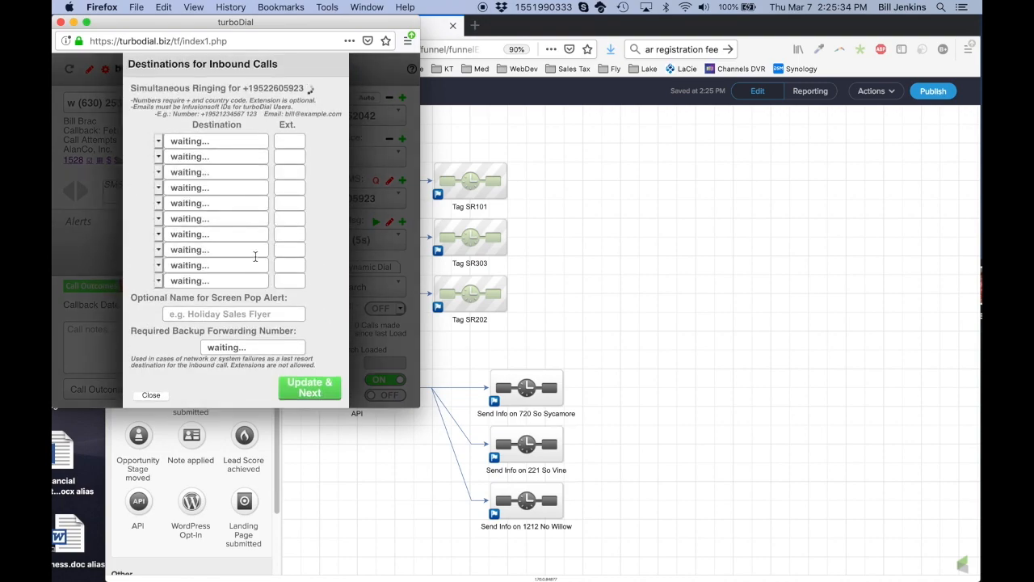
click(152, 395)
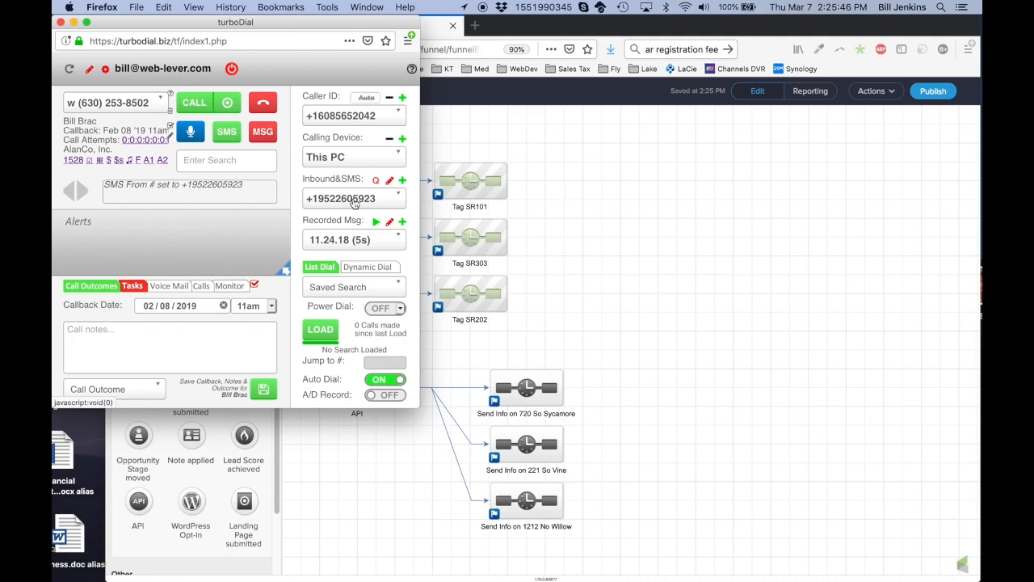
click(698, 320)
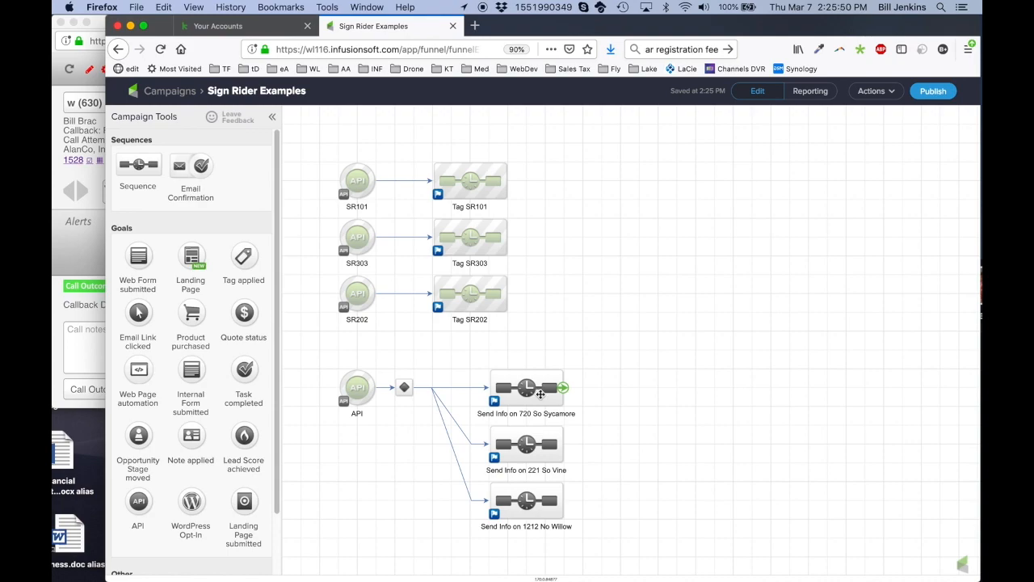
Switch from the campaign windows to the Keywords with Email Response slide in PowerPoint
click(77, 248)
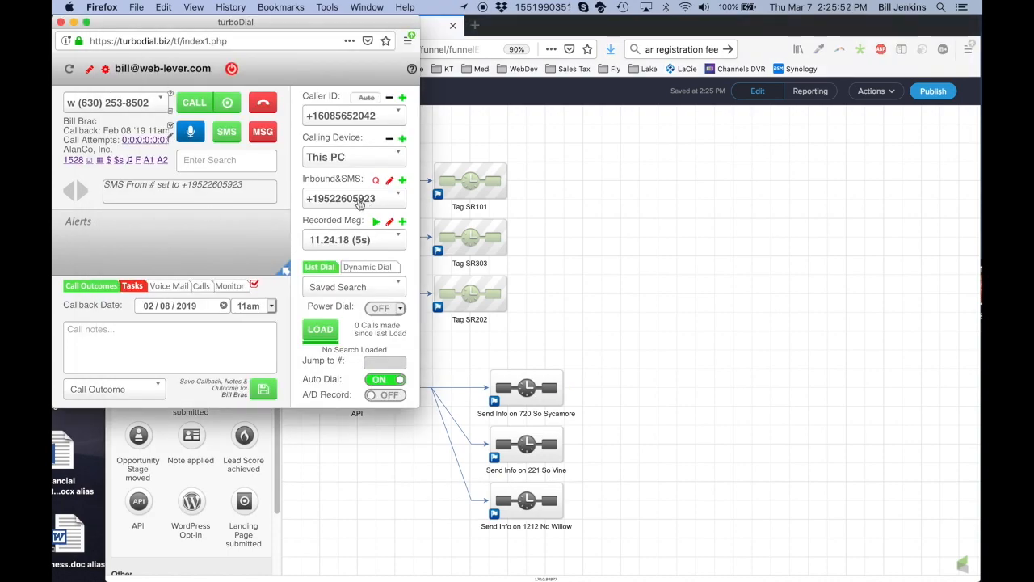
click(677, 312)
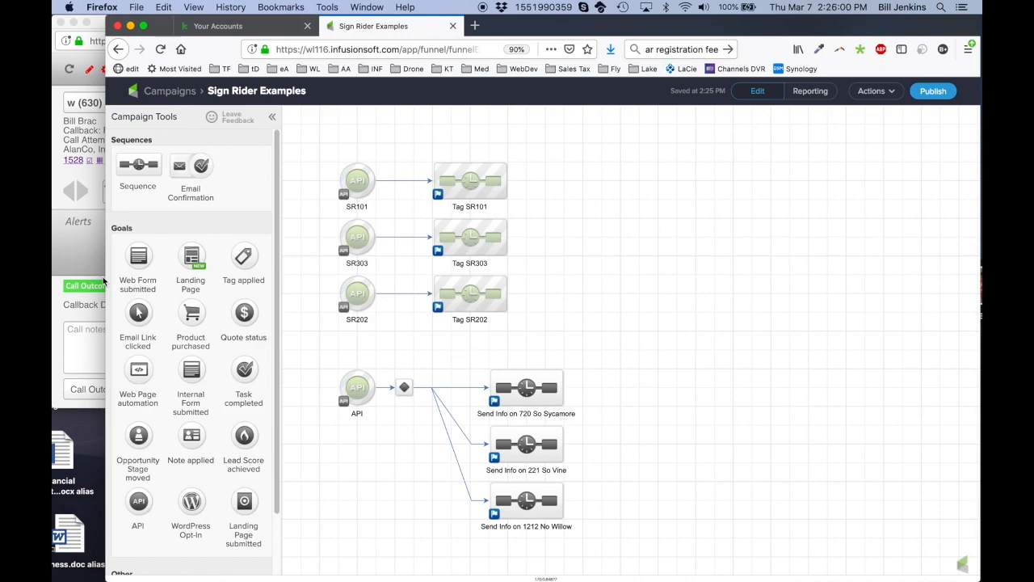
click(86, 243)
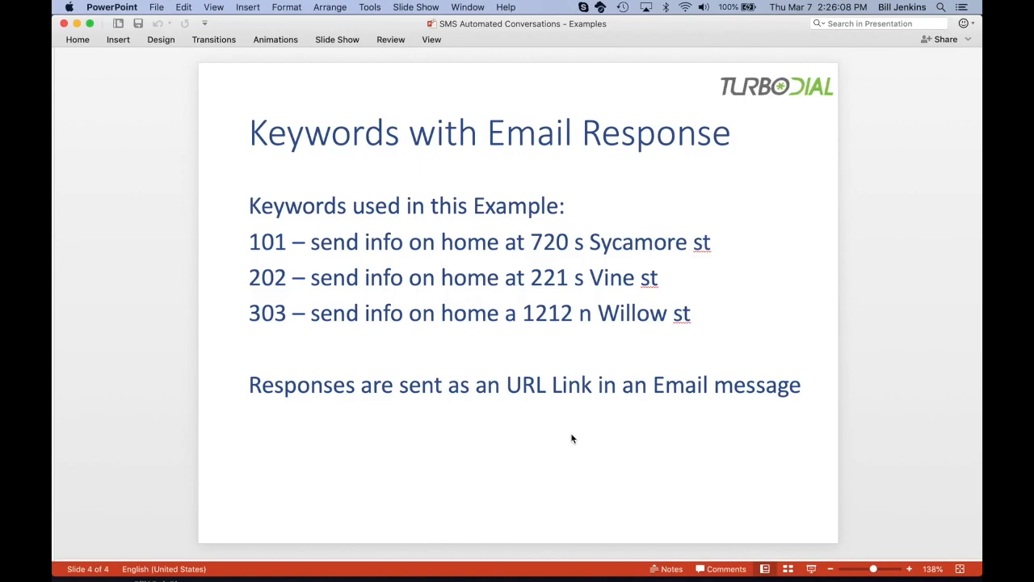